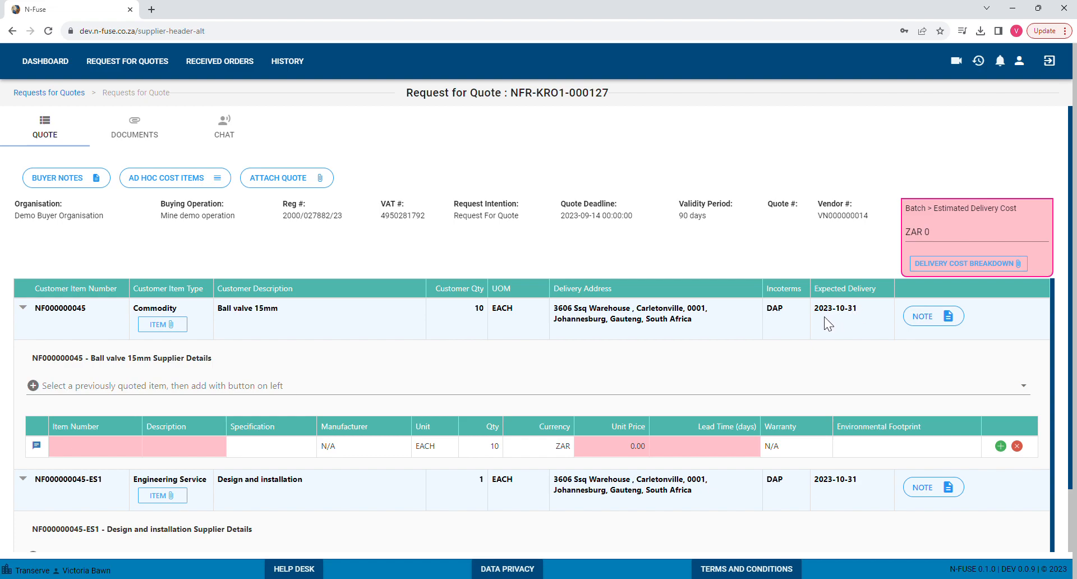
Look over both requested line items and their blank supplier detail rows in the request for quote.
scroll(825, 318, "down", 1)
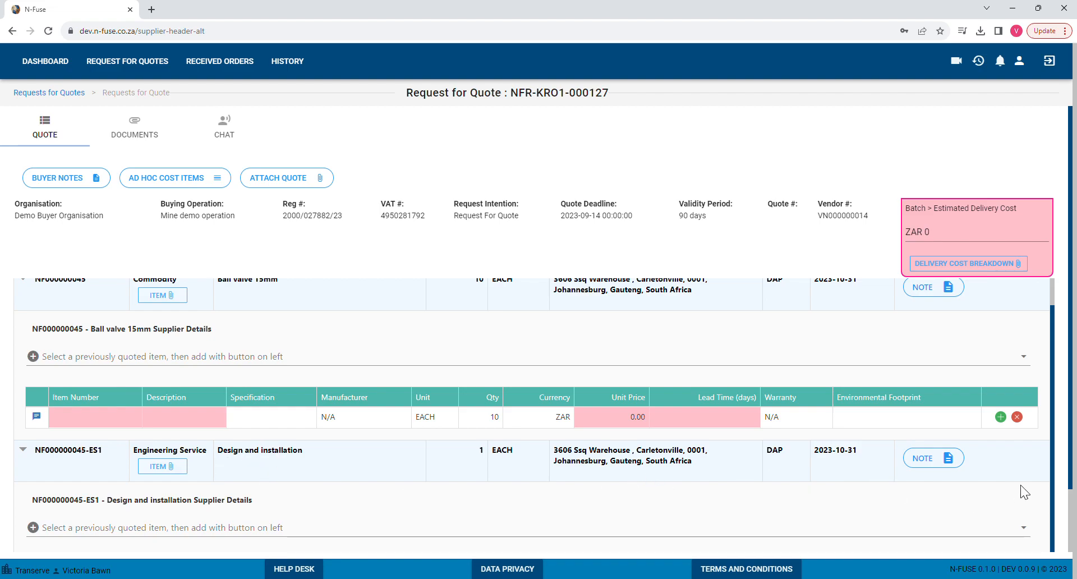
left_click_drag(1073, 491, 1073, 563)
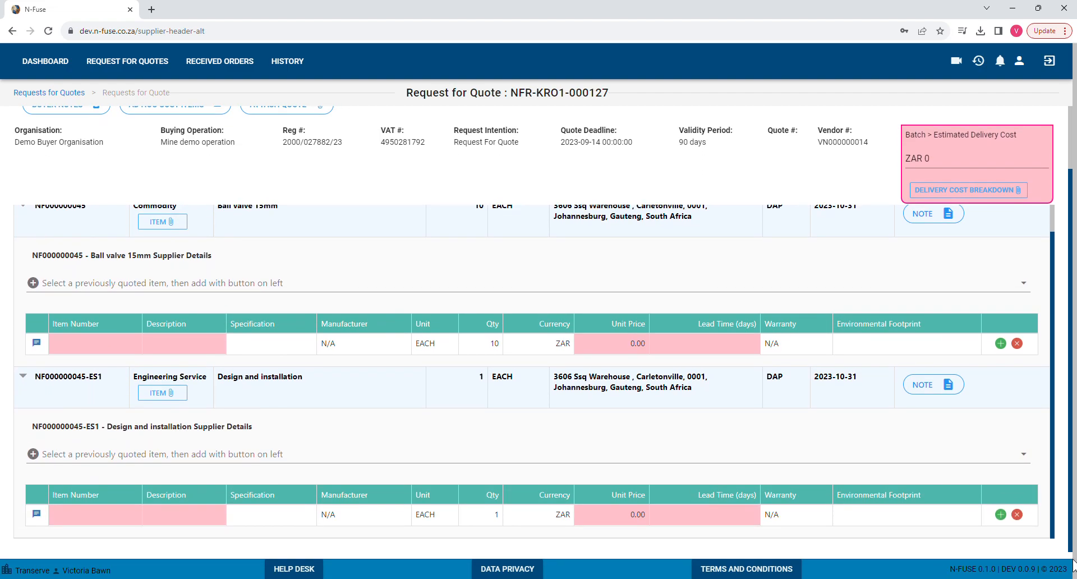
scroll(1072, 559, "up", 2)
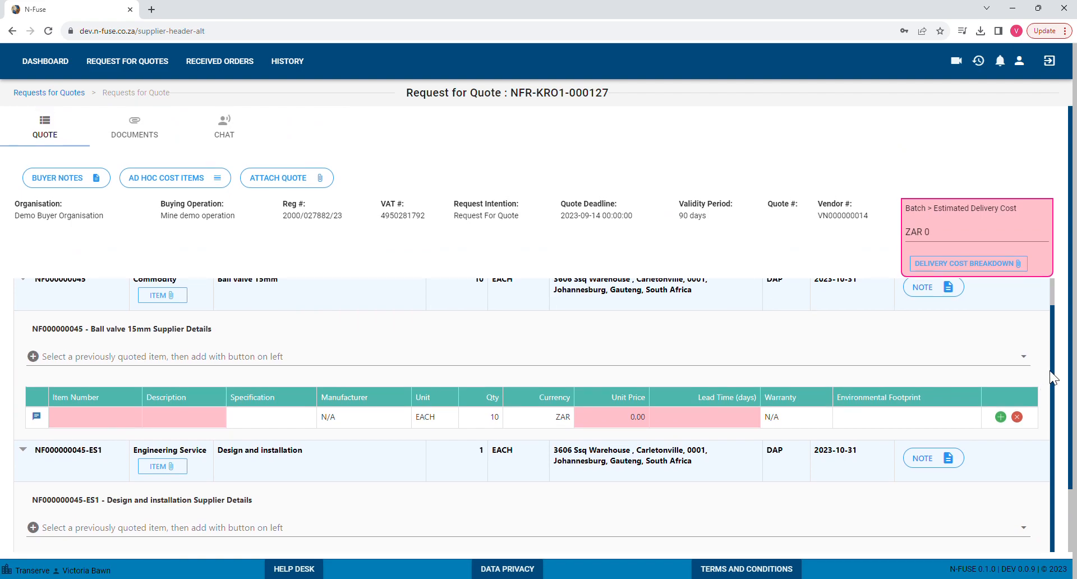
left_click_drag(1052, 369, 1052, 335)
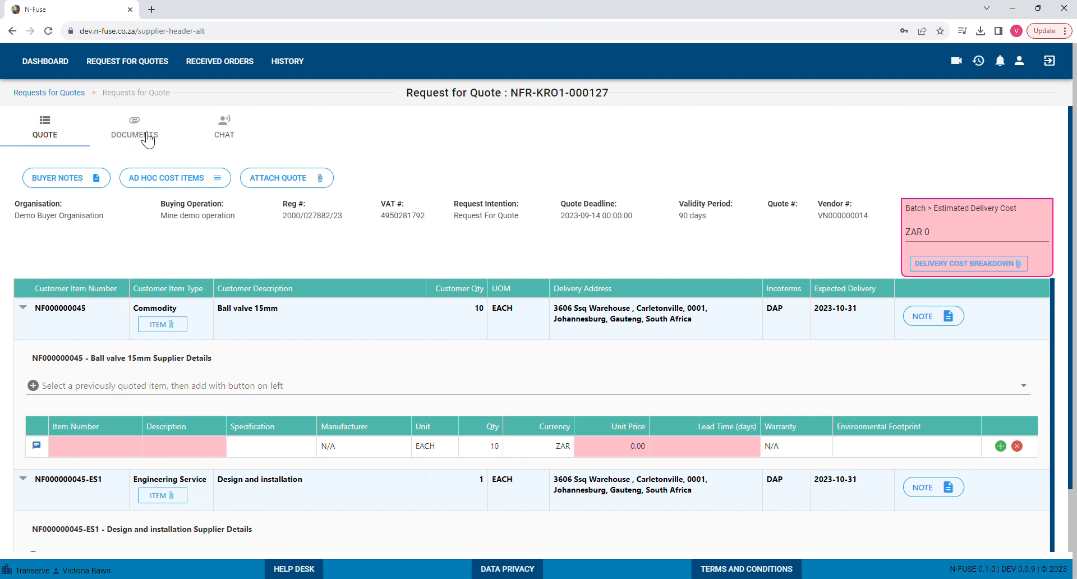
Download the Buyer Specifications document attached to the ball valve item, and return to the request for quote.
left_click(143, 136)
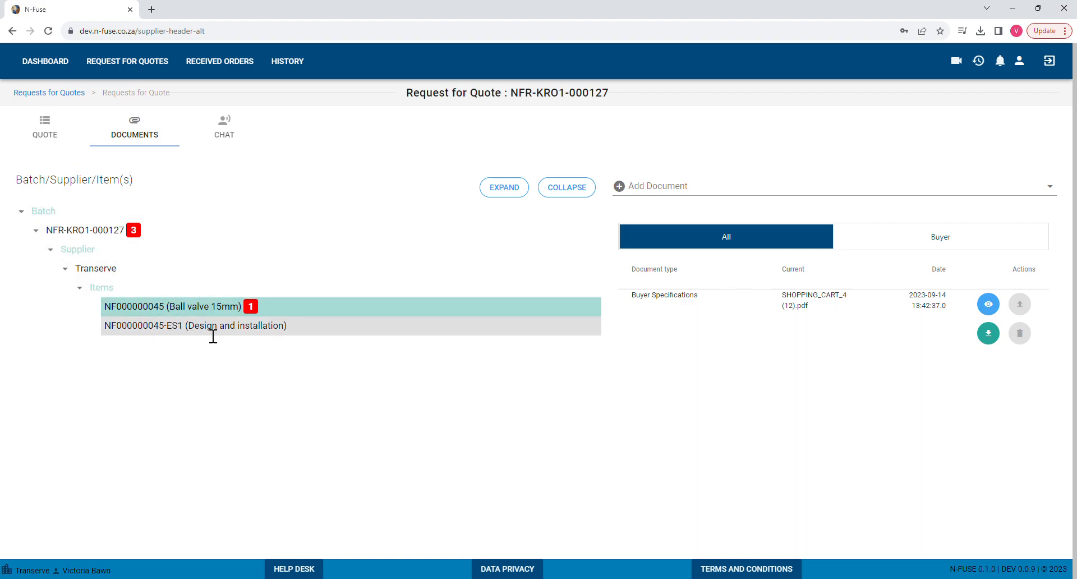
left_click(1000, 335)
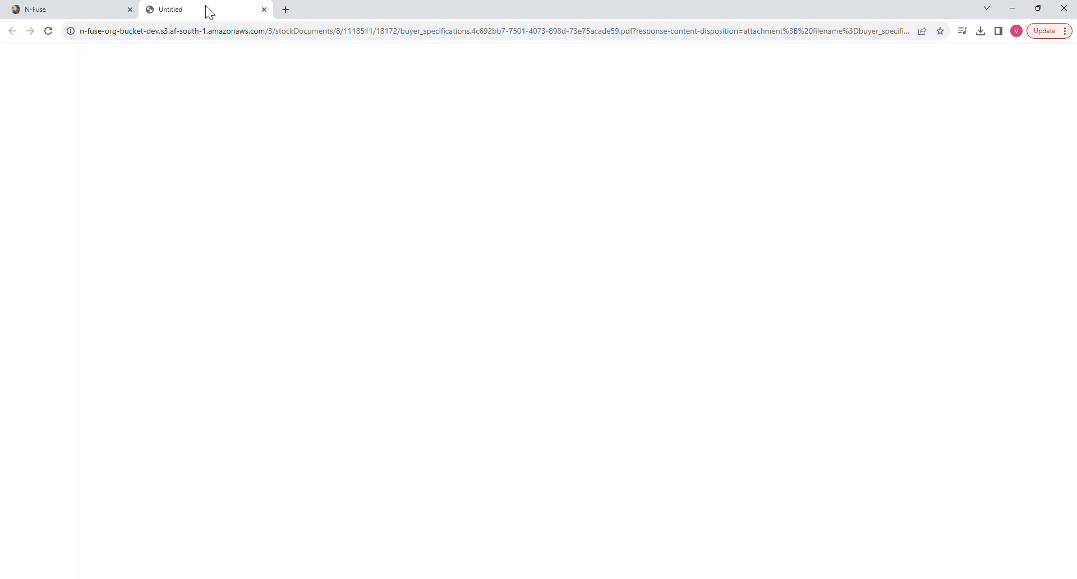
left_click(119, 15)
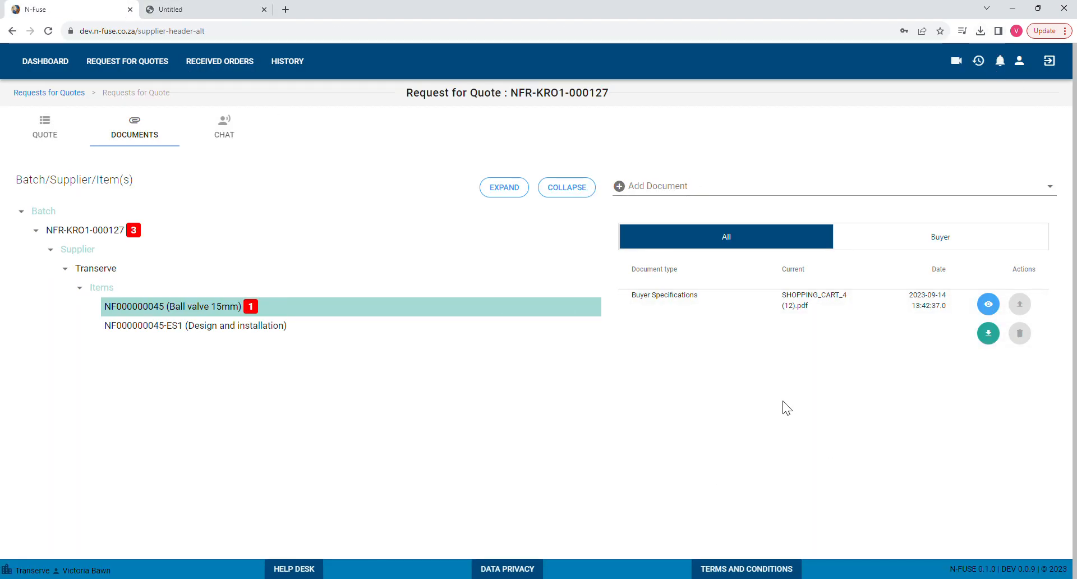
left_click(790, 191)
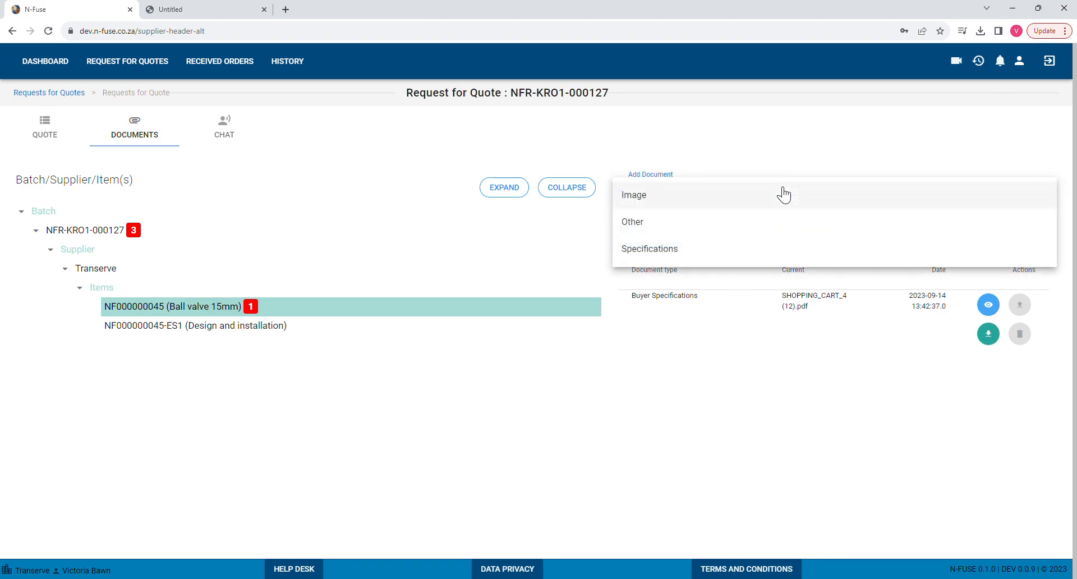
left_click(645, 223)
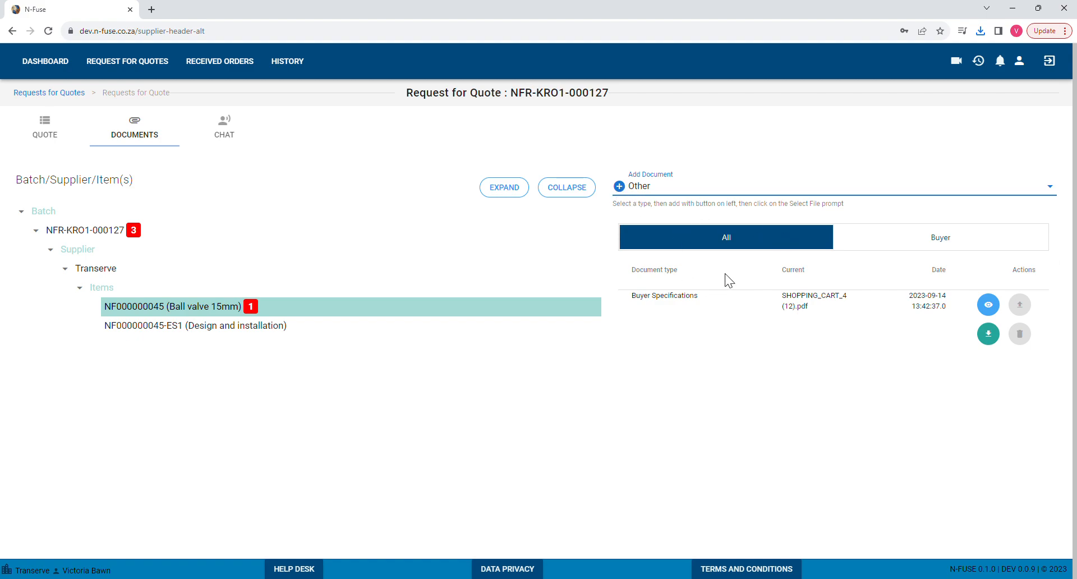
left_click(620, 191)
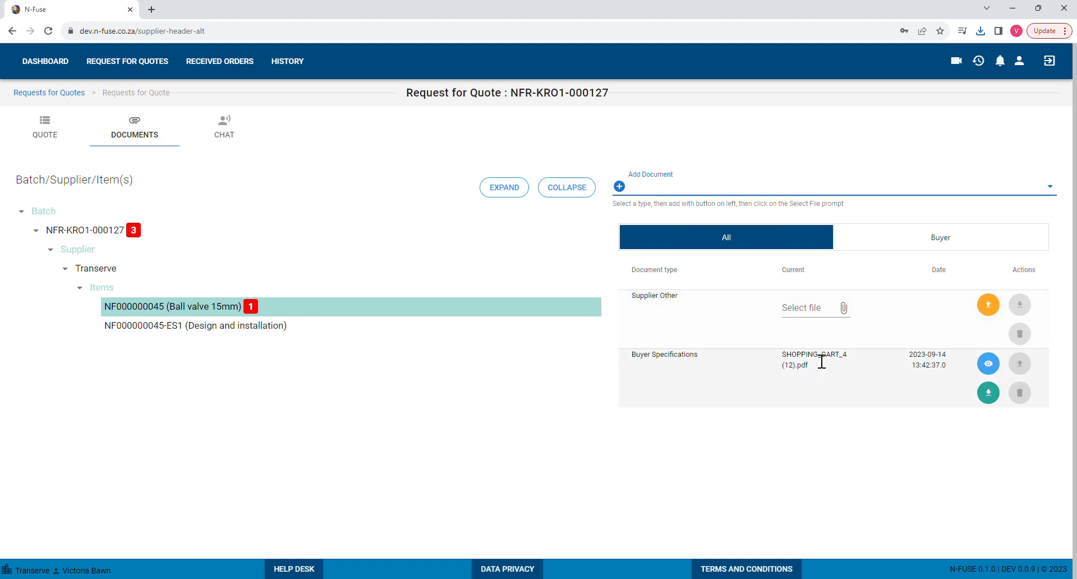
left_click(803, 311)
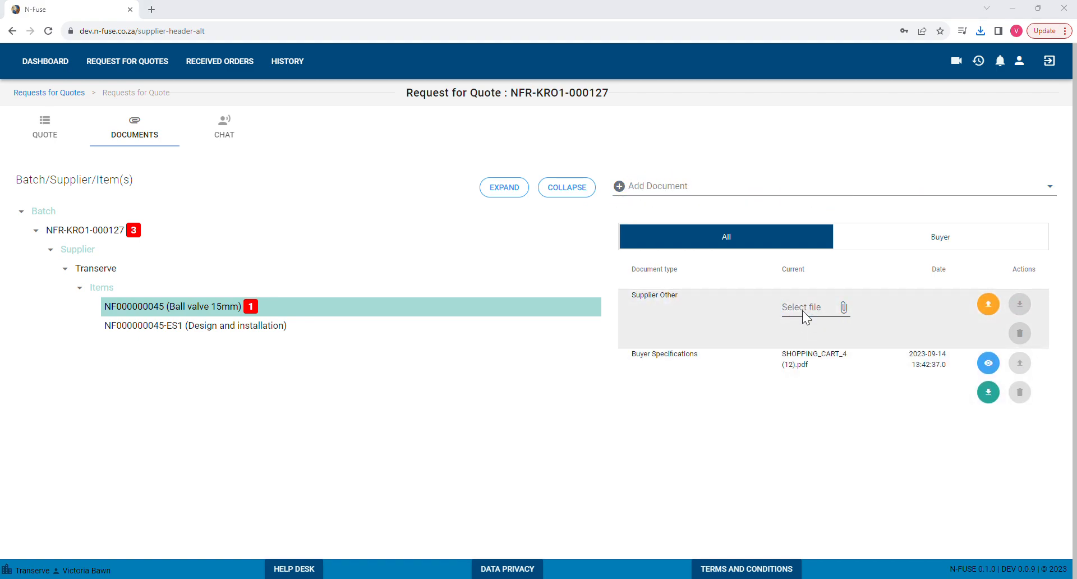
left_click(531, 6)
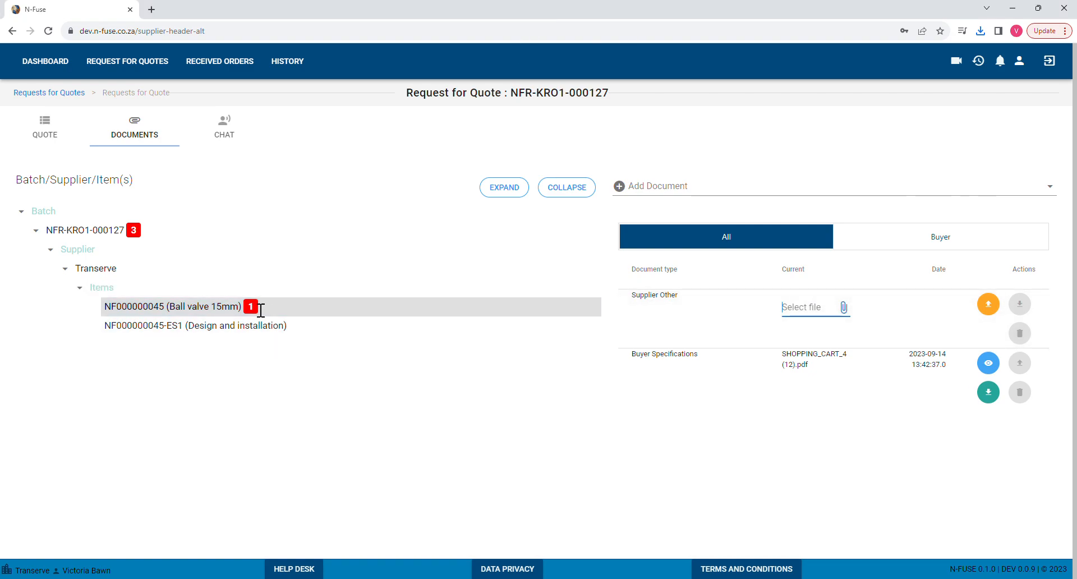
Upload SHOPPING_CART_4 (12).pdf as an Other document for supplier Transerve, and check the ball valve's and supplier's documents.
left_click(112, 272)
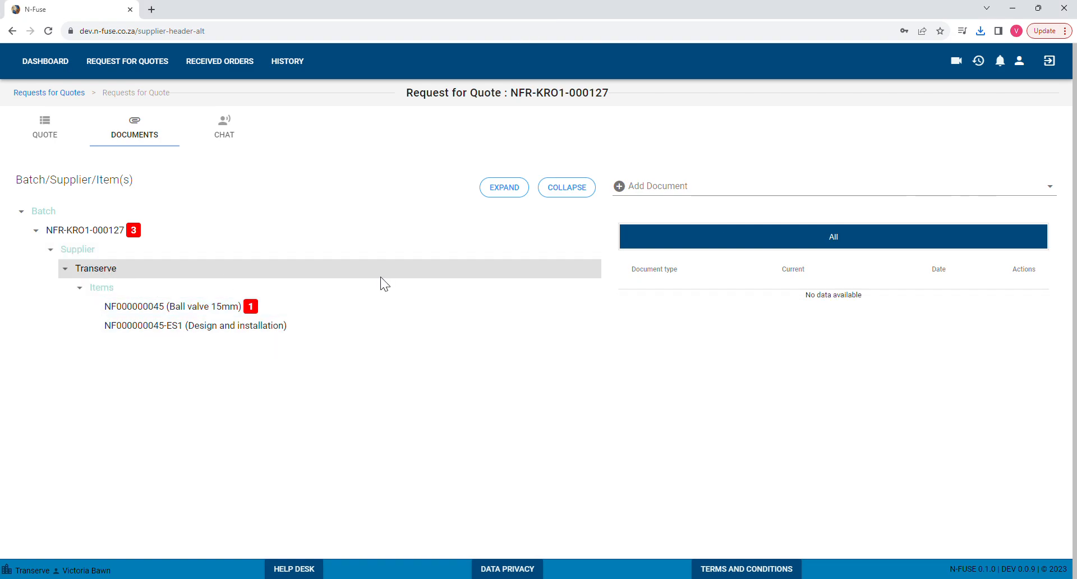
left_click(654, 194)
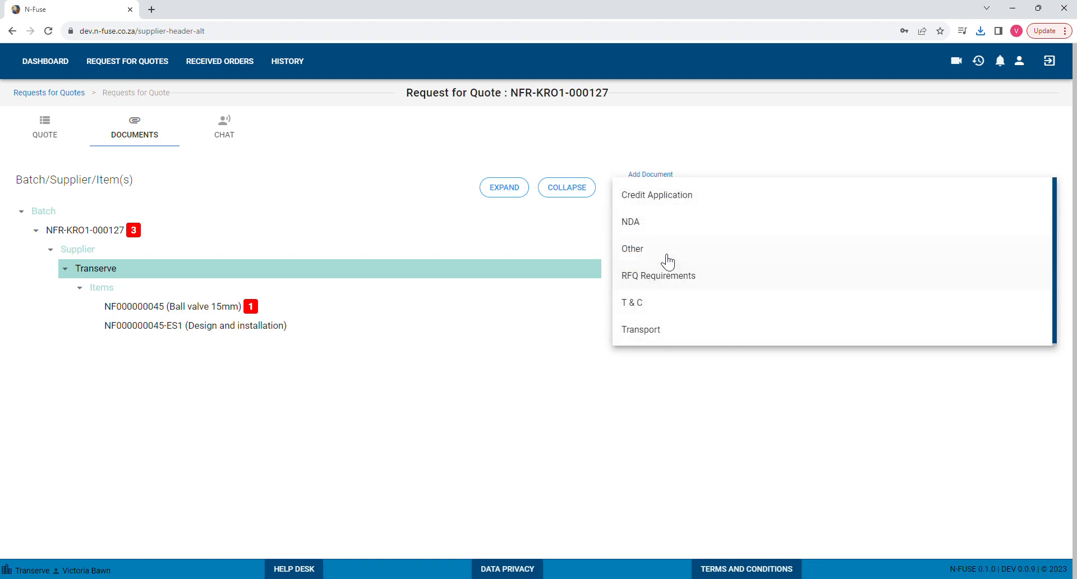
left_click(646, 250)
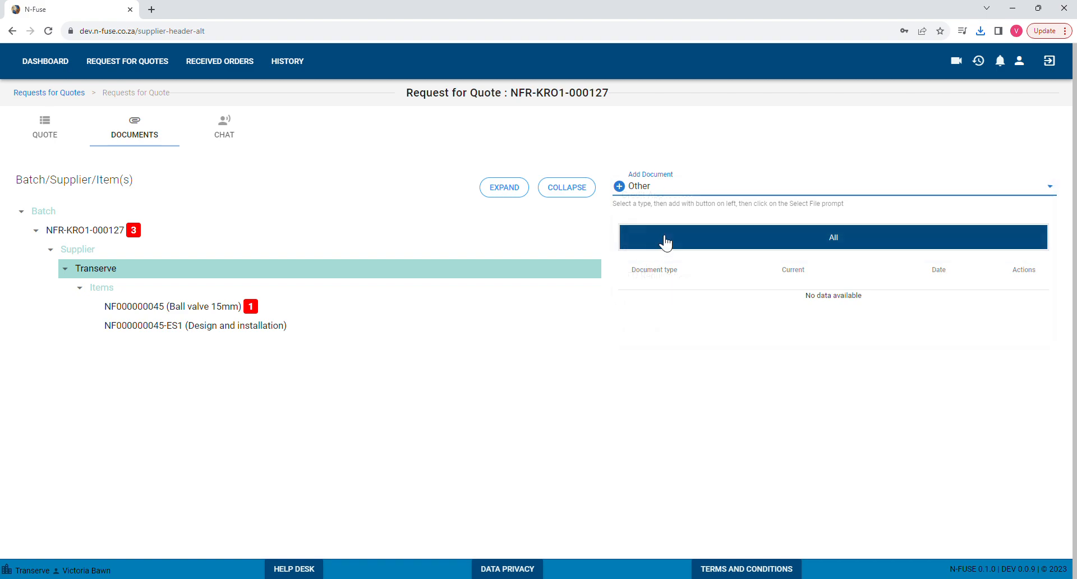
left_click(620, 186)
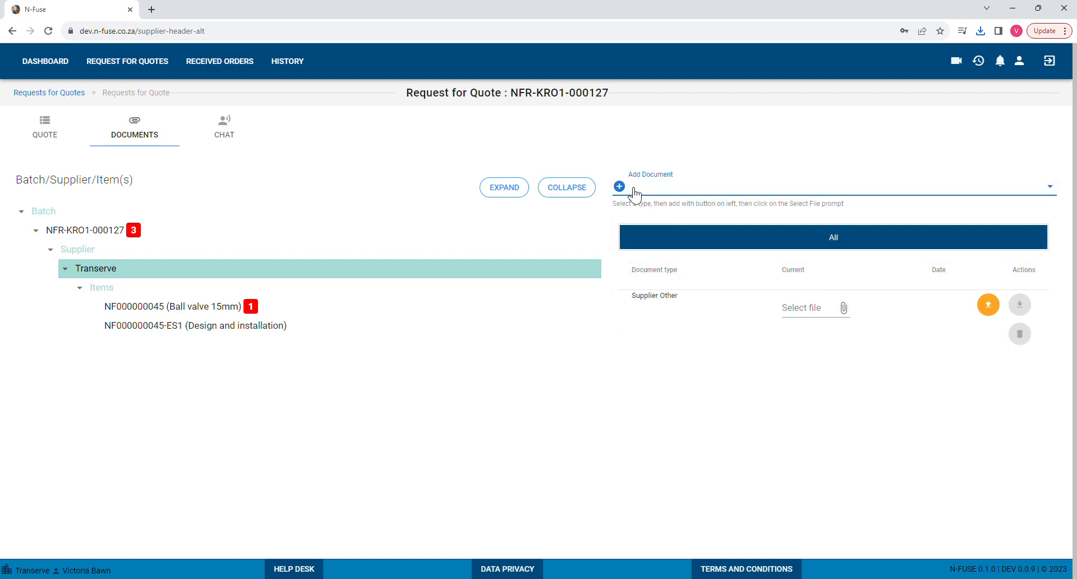
left_click(818, 313)
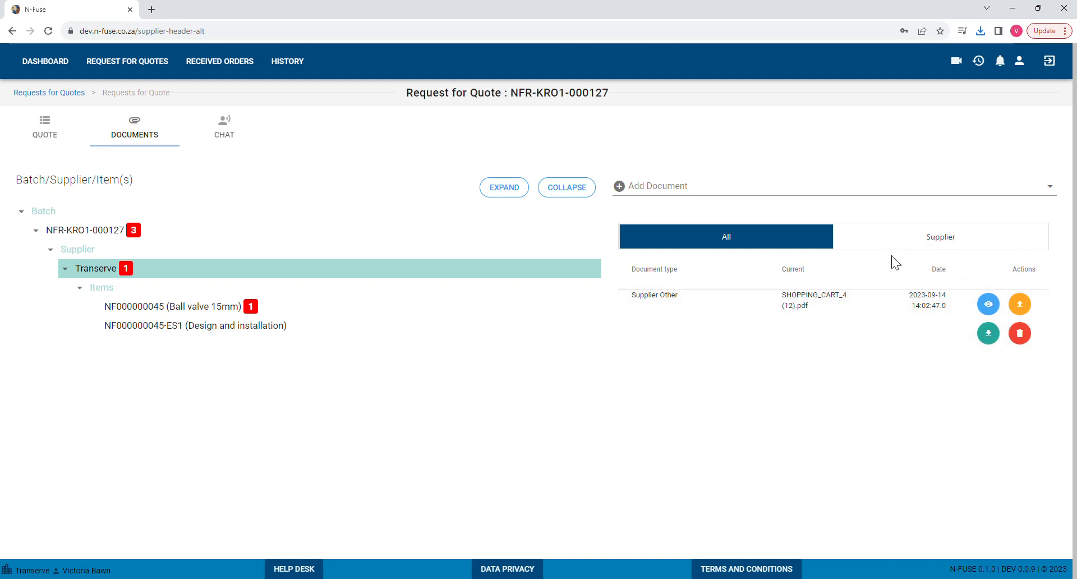
left_click(219, 310)
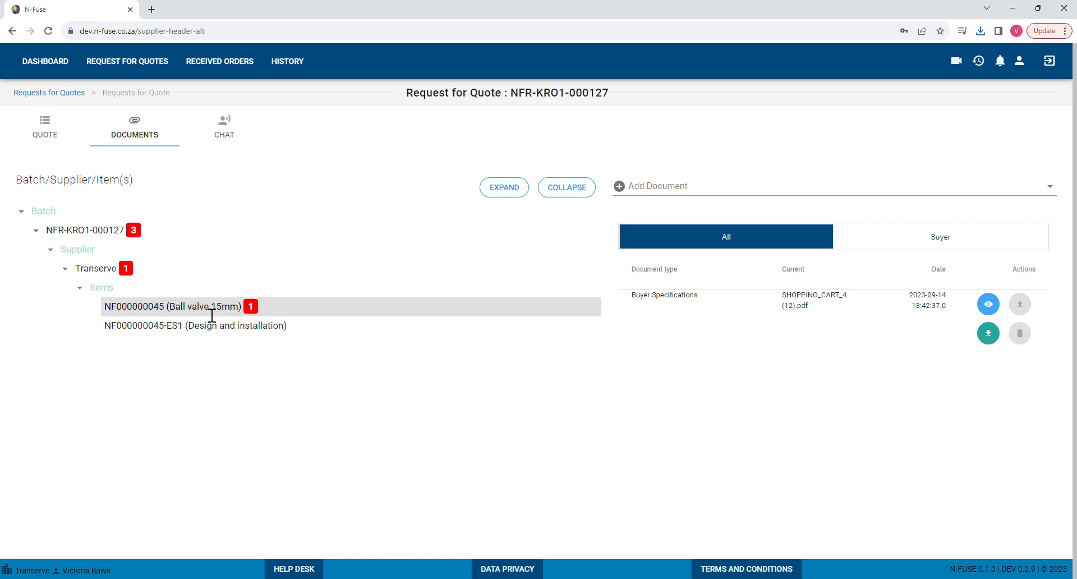
left_click(102, 274)
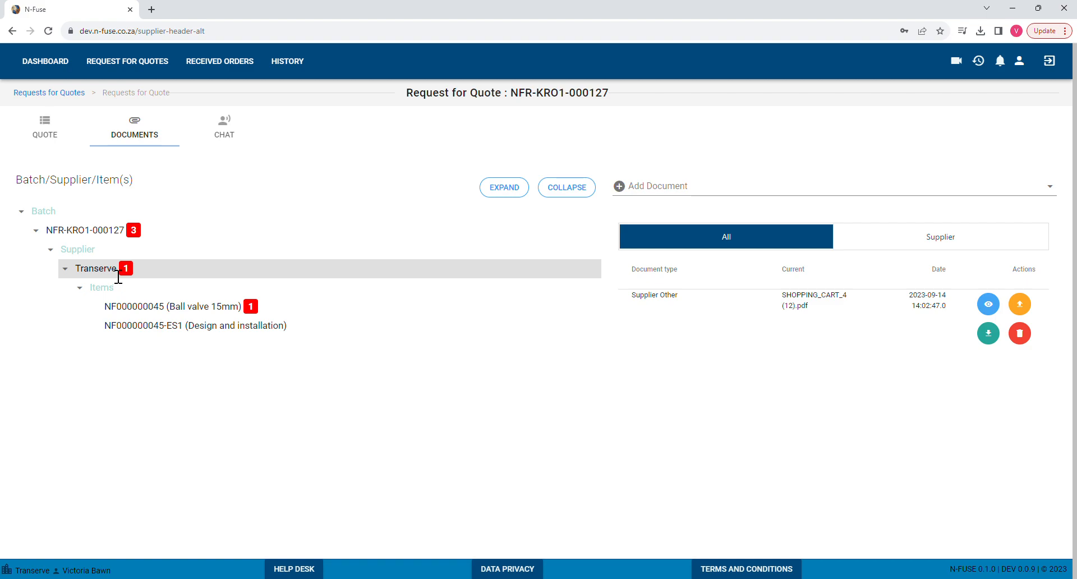
Send the buyer the chat message "Please can i have clarity" and the attachment SHOPPING_CART_4 (12).pdf.
left_click(226, 135)
left_click(92, 538)
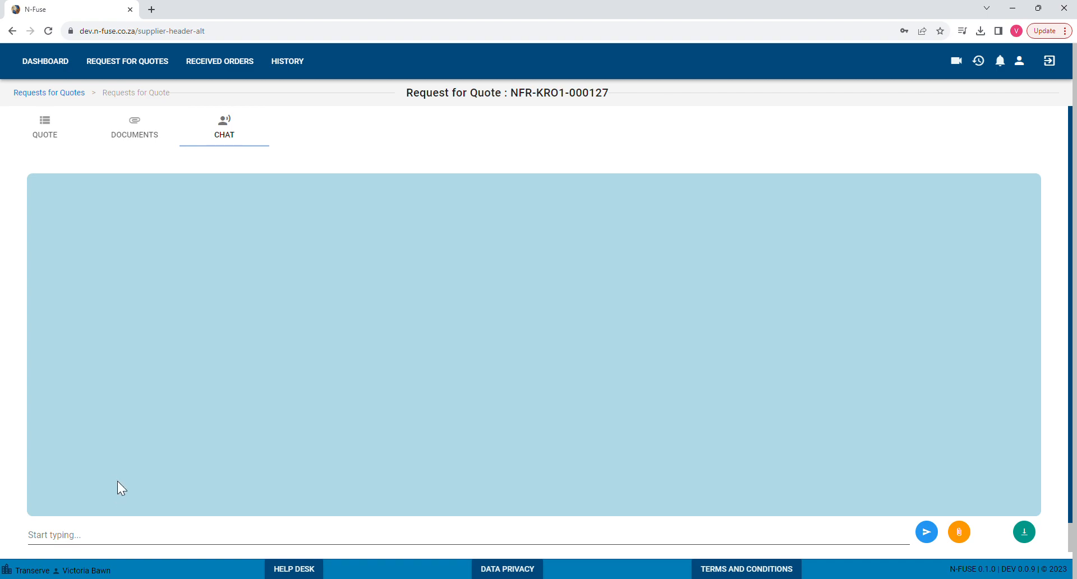
left_click(87, 541)
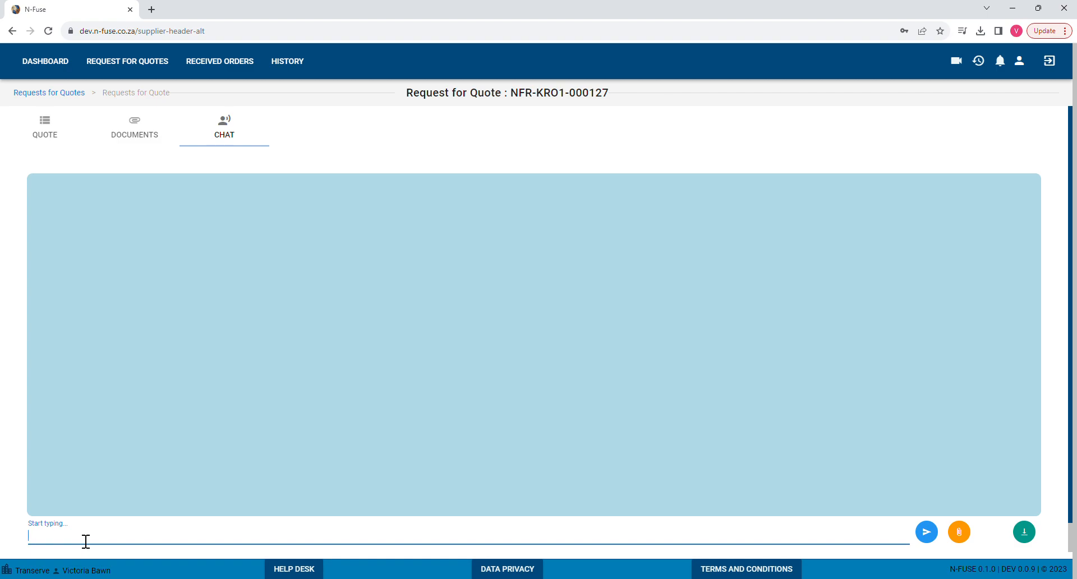
type("Please can i have clarity")
left_click(930, 536)
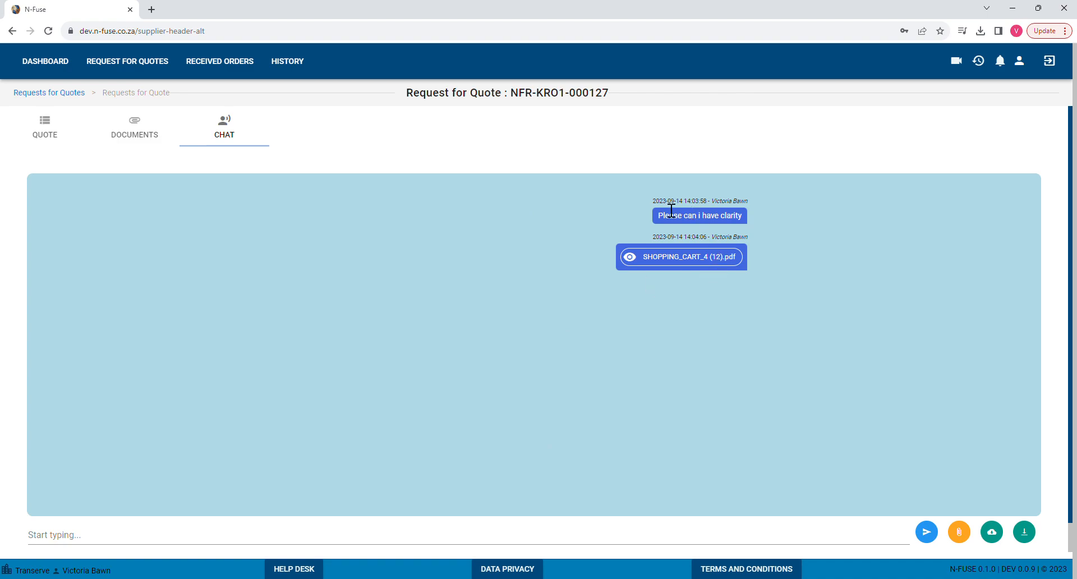
left_click(48, 136)
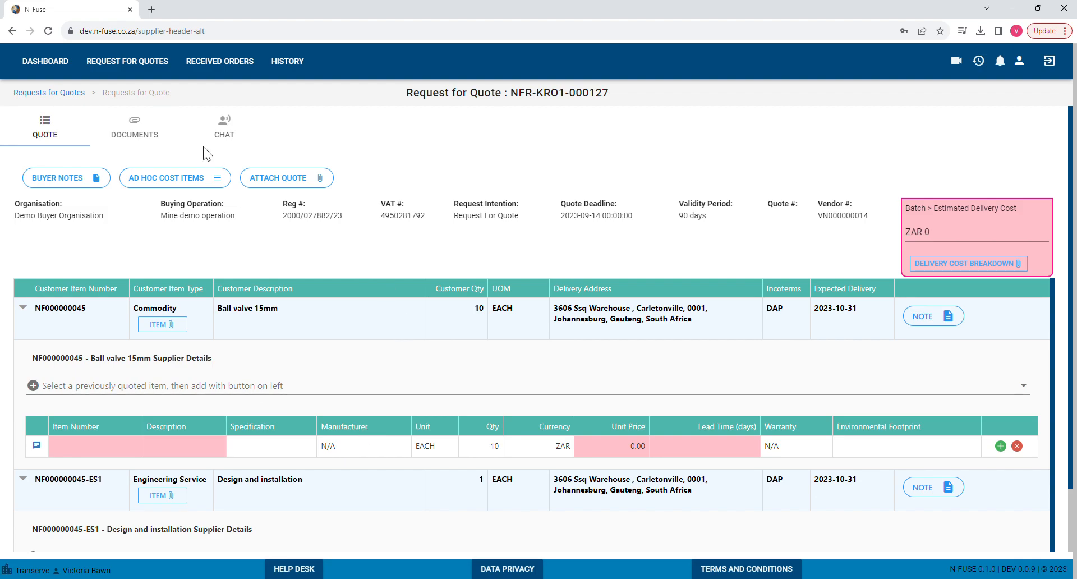
left_click(224, 126)
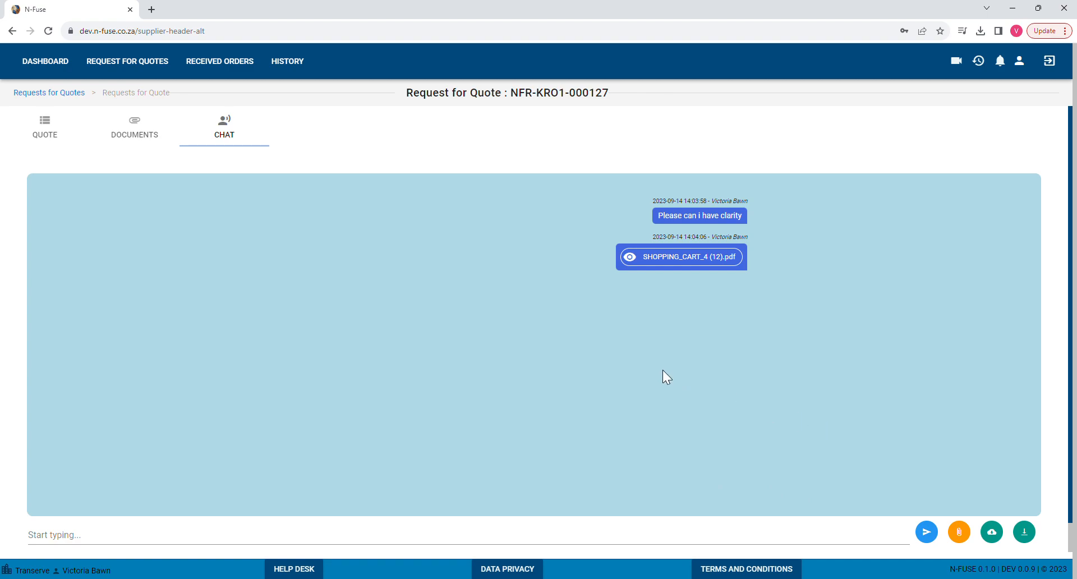
Enter item number TRV099872 and description "Ball valve 15mm" in the quote's ball valve supplier details.
left_click(46, 139)
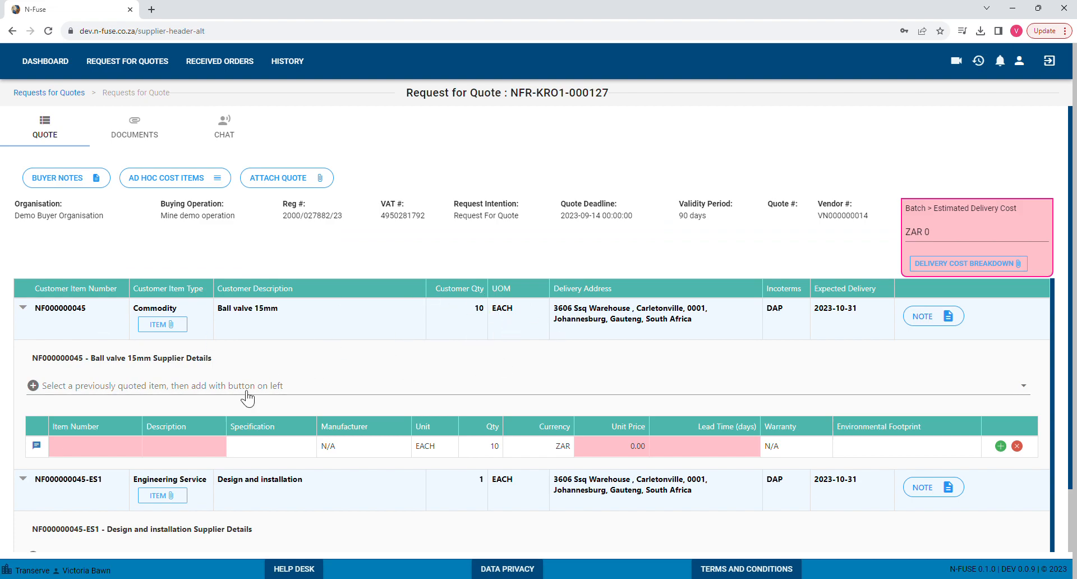
left_click(65, 444)
left_click(170, 445)
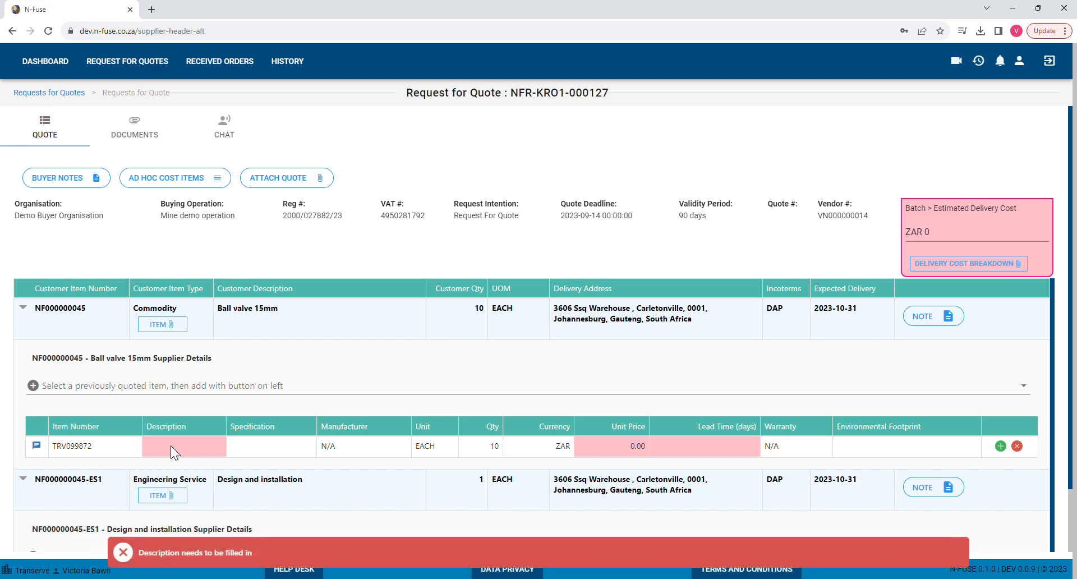
left_click_drag(111, 359, 94, 357)
left_click(165, 445)
type("Ball valve 15mm")
Set the ball valve's specification to 15mm in its supplier details.
left_click(261, 449)
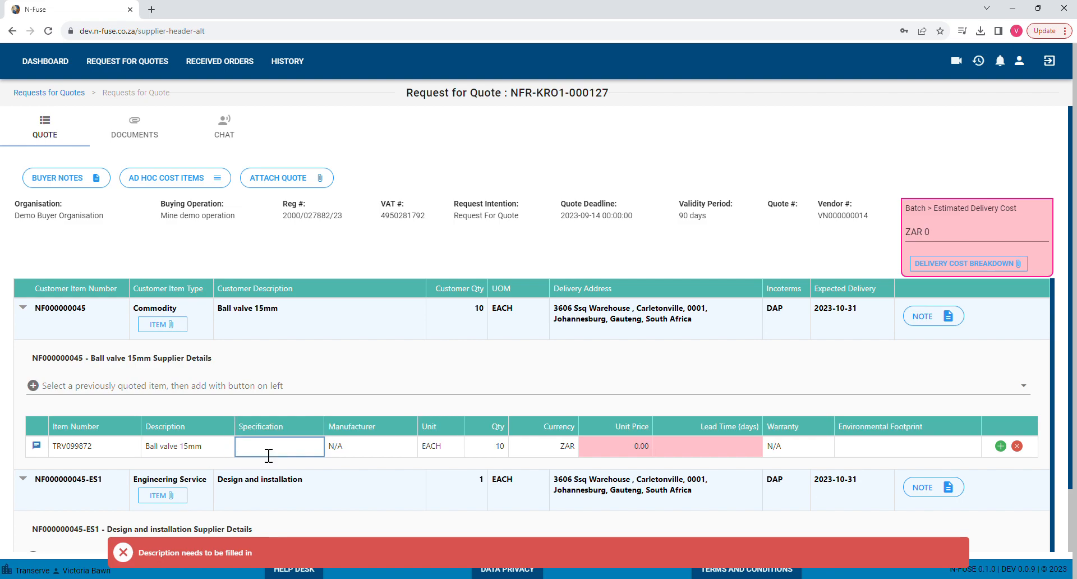
type("15")
key("BackSpace")
key("BackSpace")
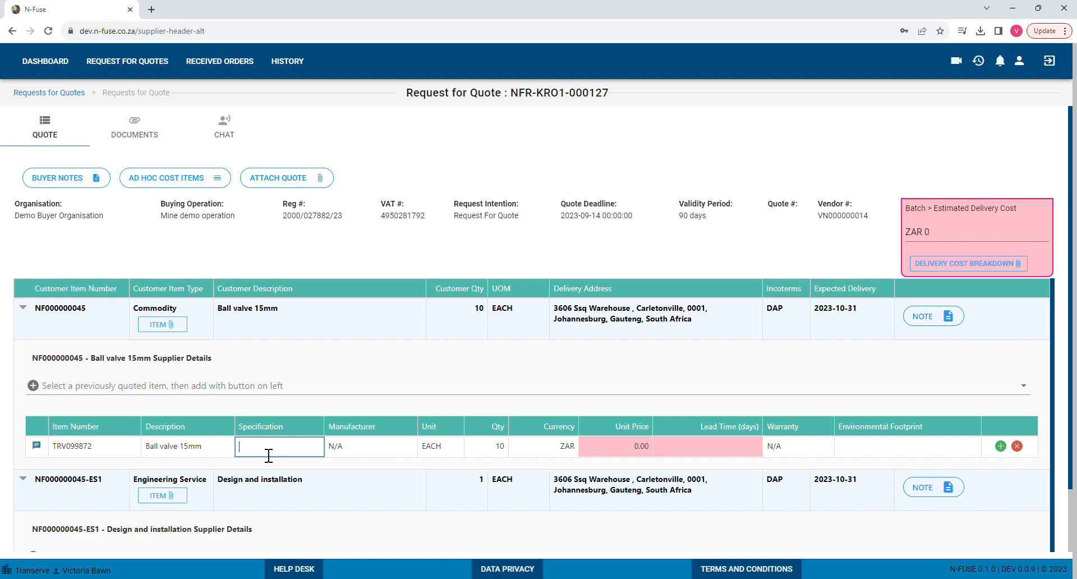
type("15mm")
Replace the ball valve's manufacturer with the custom entry "Demo valve supplier".
left_click(363, 446)
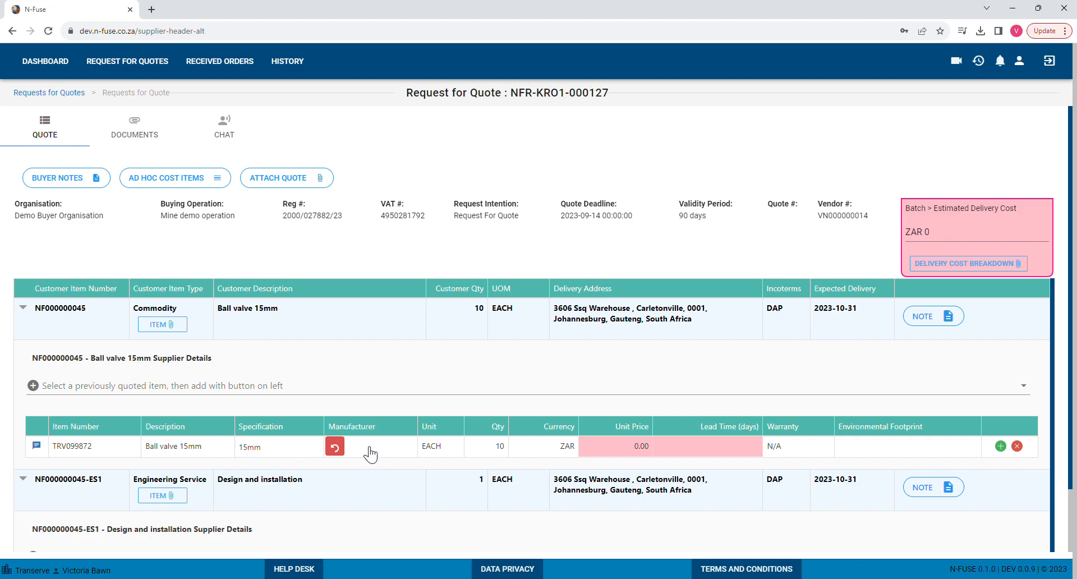
left_click(368, 449)
double_click(351, 449)
double_click(343, 448)
left_click_drag(340, 449, 331, 449)
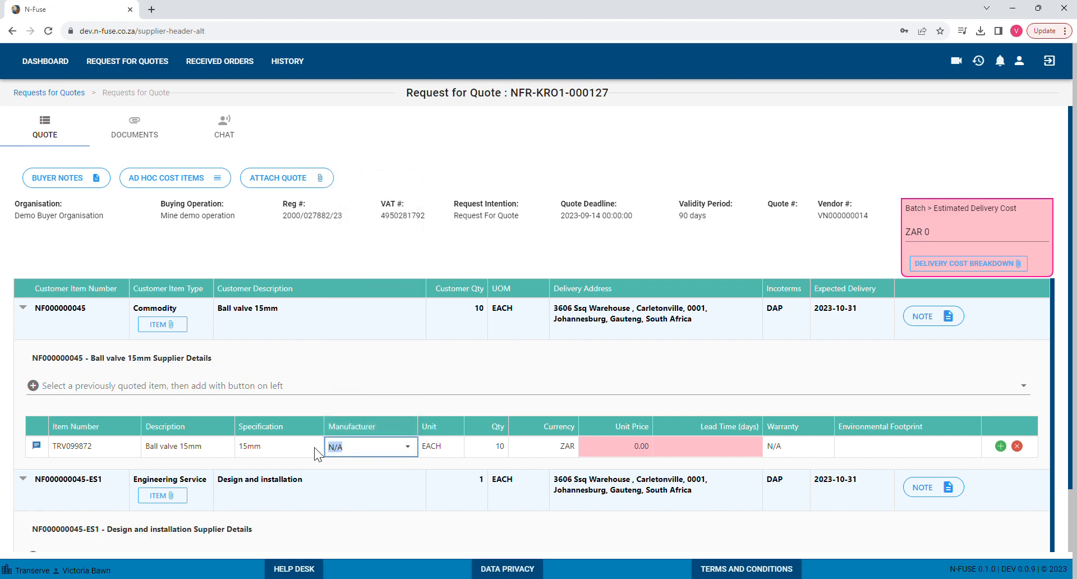
type("Dem")
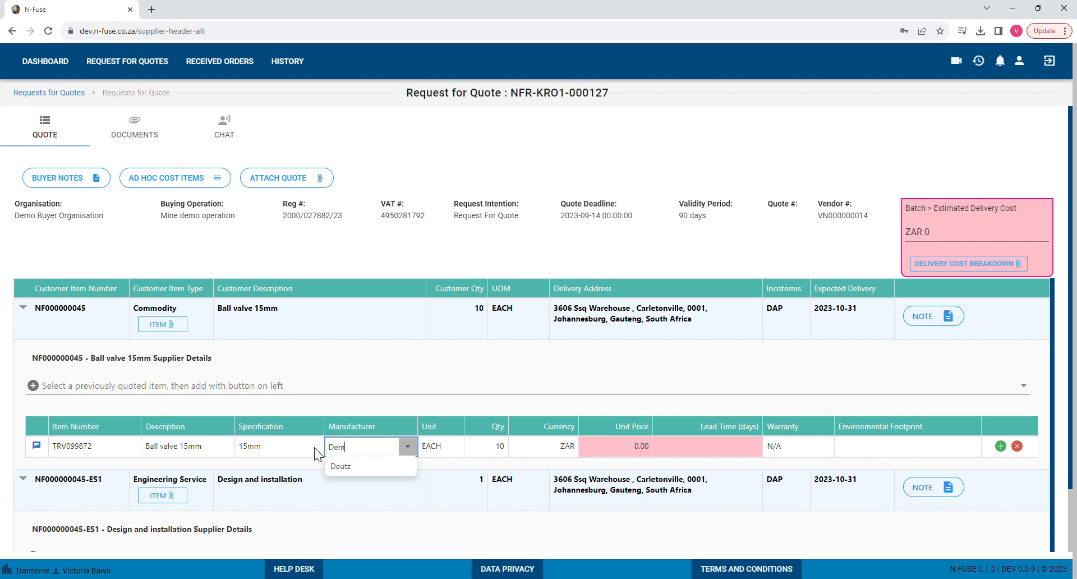
type("o Val")
key("BackSpace")
key("BackSpace")
key("BackSpace")
type("v")
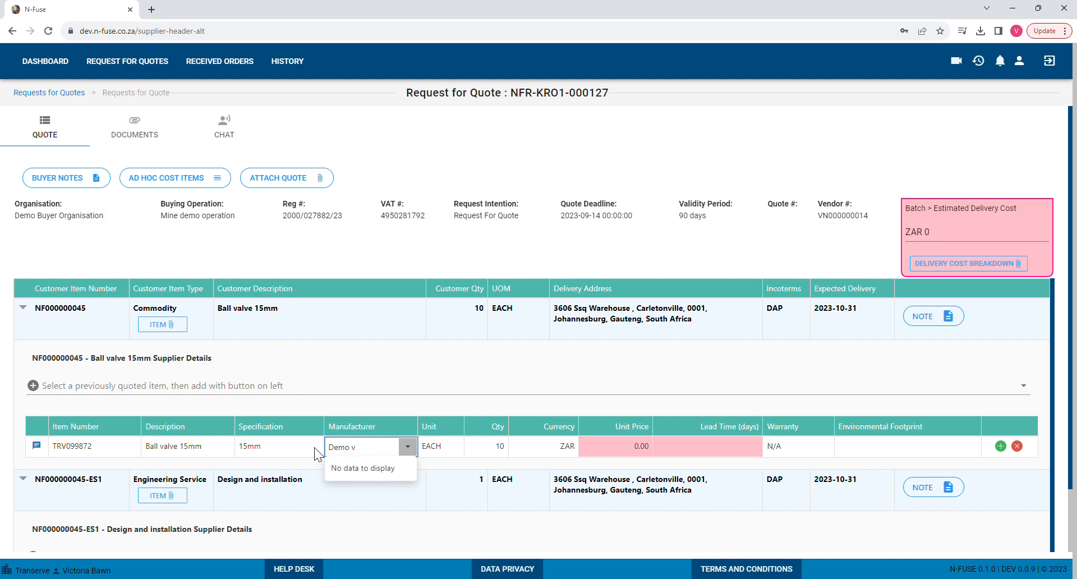
type("alve")
type(" supp")
type("lier")
Set the ball valve's unit price to ZAR 4500 in the unit price breakdown.
left_click(629, 444)
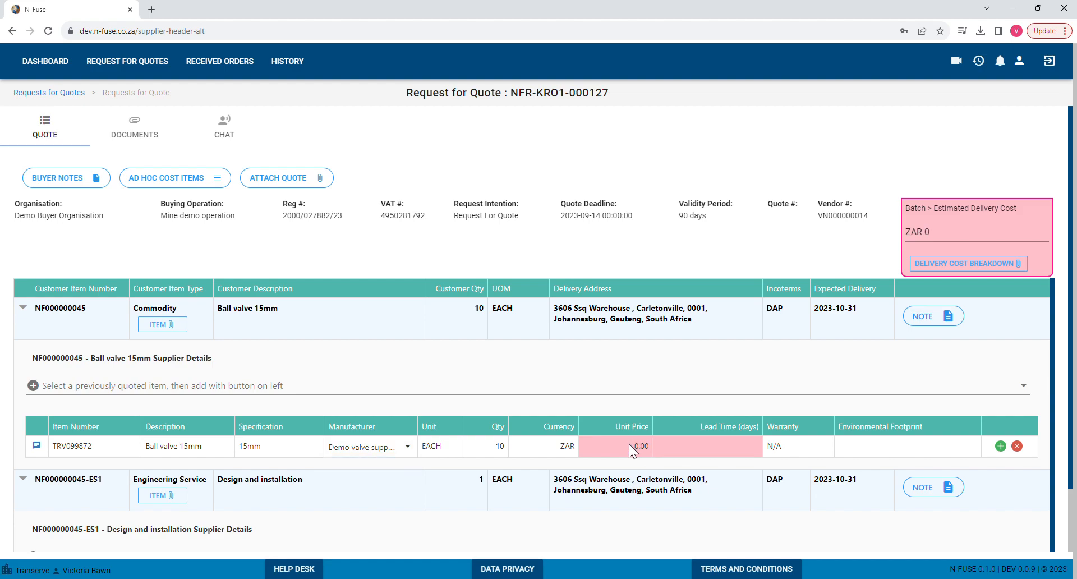
left_click(628, 443)
left_click(295, 332)
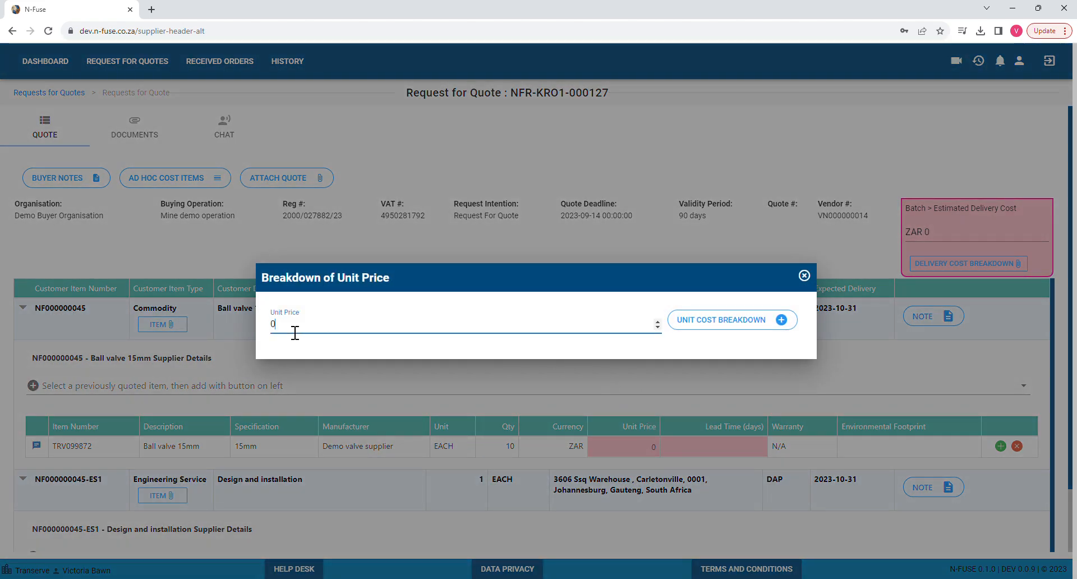
key("BackSpace")
type("4500")
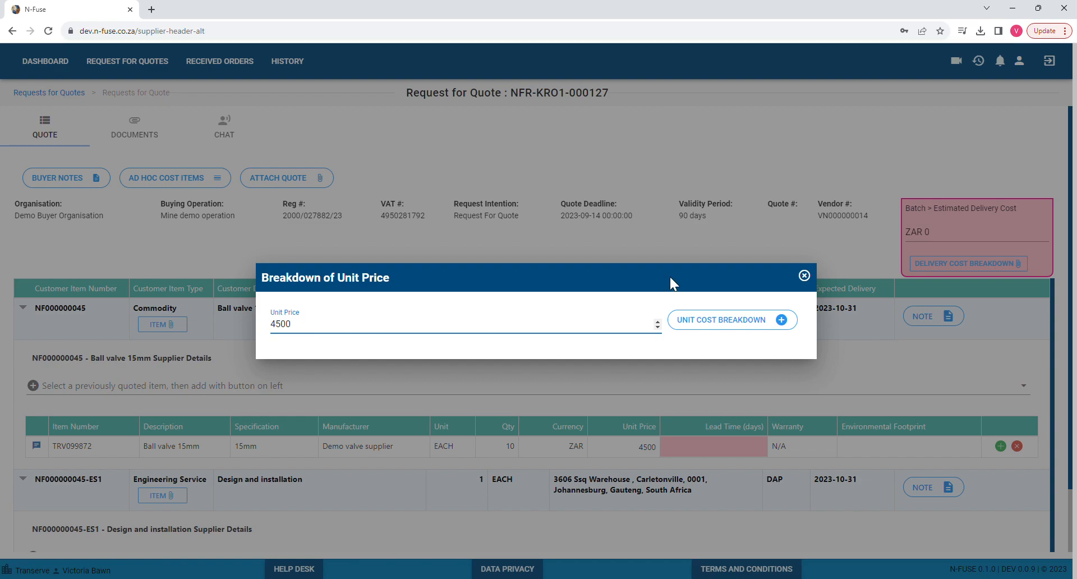
Set the ball valve's lead time to 10 days and its warranty to 6 months in the supplier details.
left_click(805, 275)
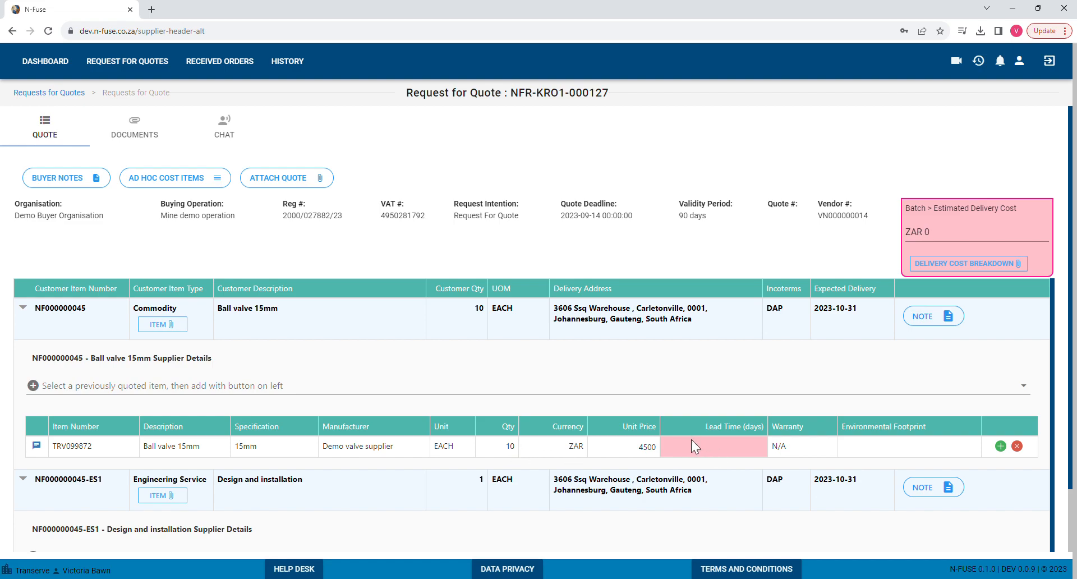
left_click(732, 448)
type("10")
left_click(825, 447)
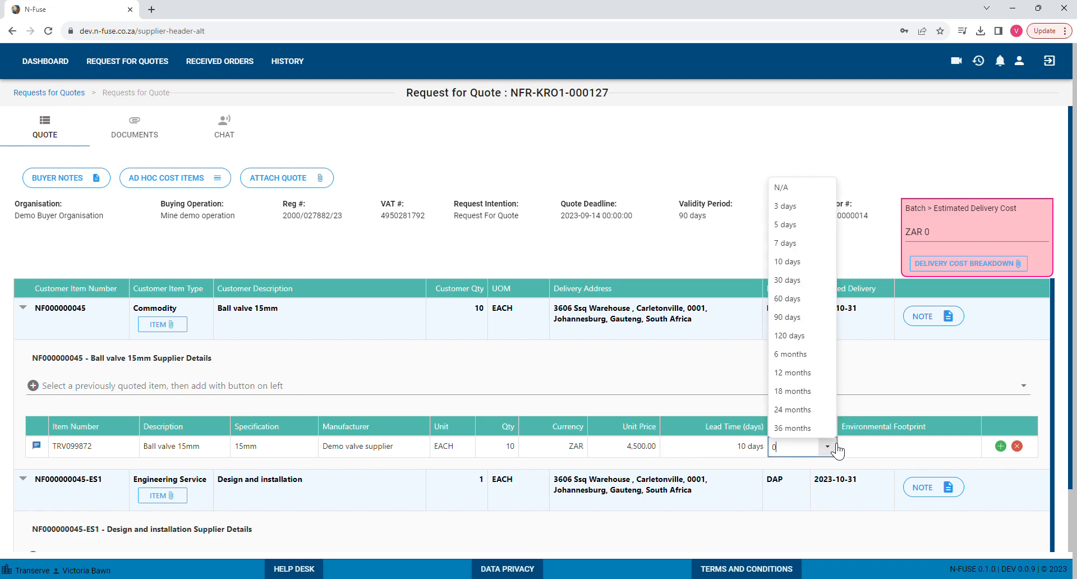
left_click(811, 356)
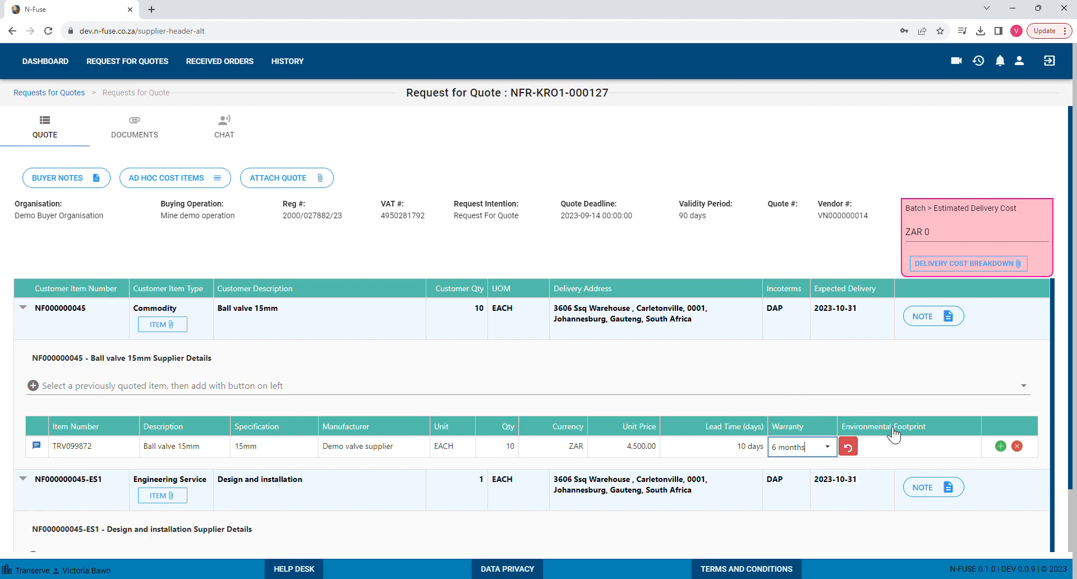
left_click(898, 409)
Enter item number TRV09987576 and description "Design and installation" in the engineering service's supplier details.
scroll(898, 407, "down", 1)
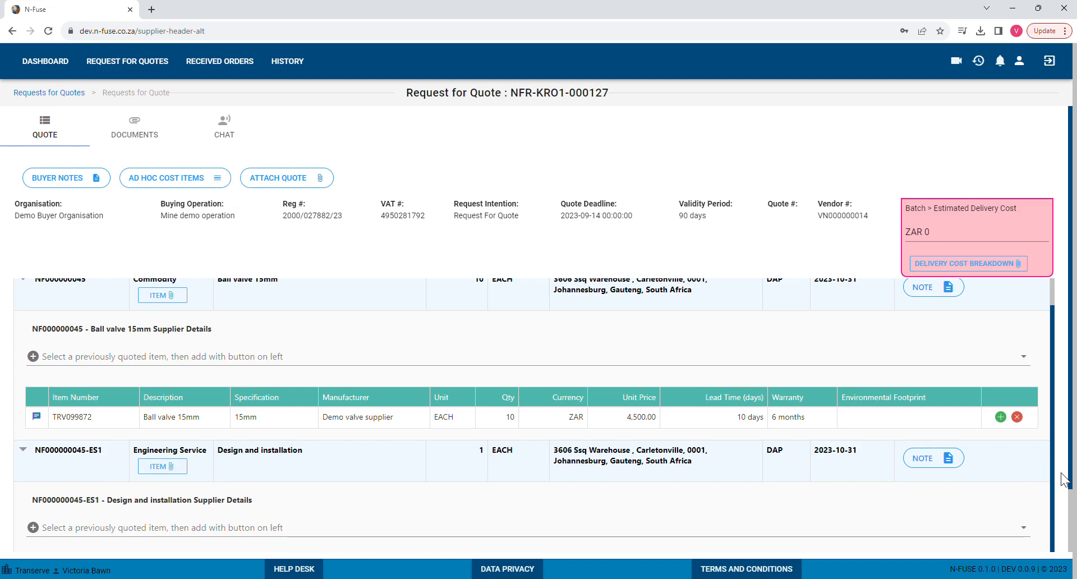
left_click_drag(1071, 490, 1075, 561)
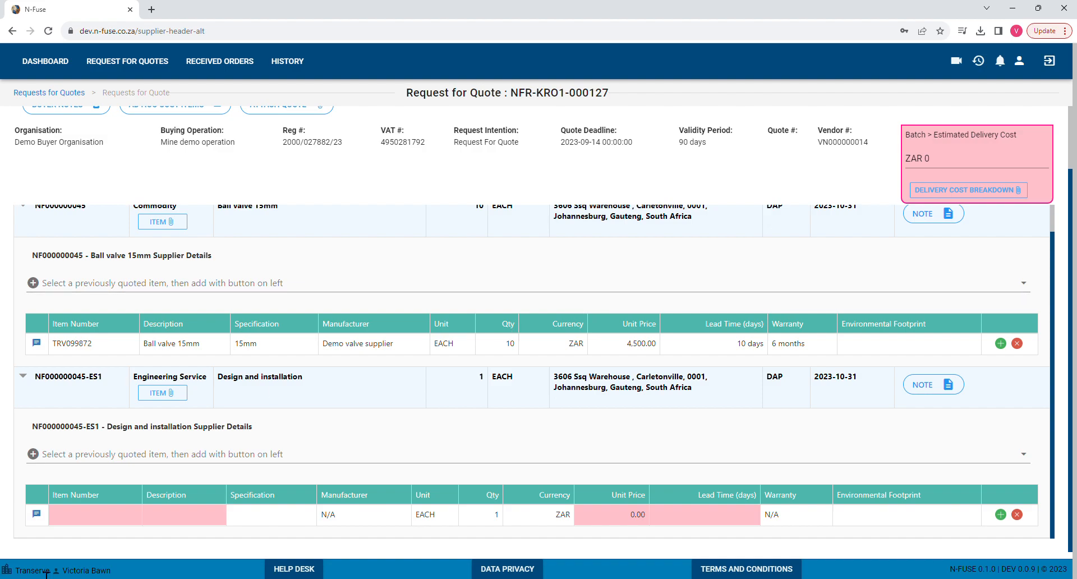
left_click(66, 514)
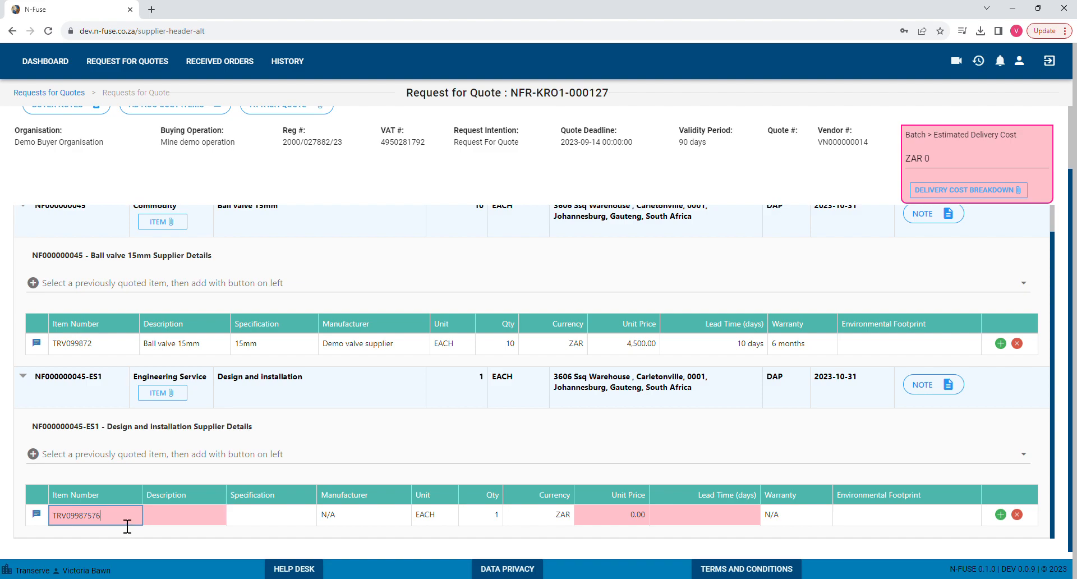
left_click(167, 516)
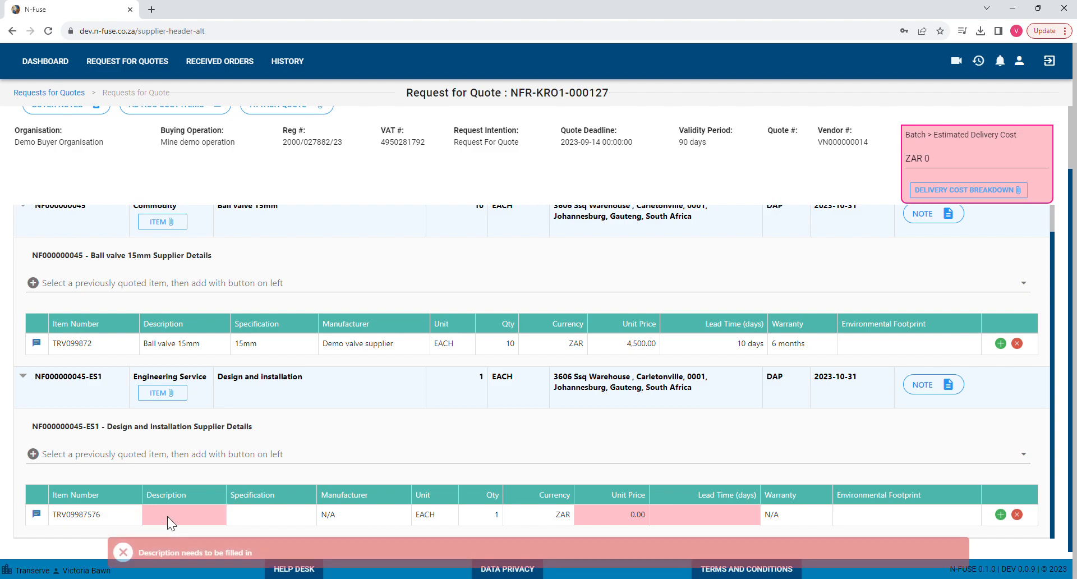
type("De")
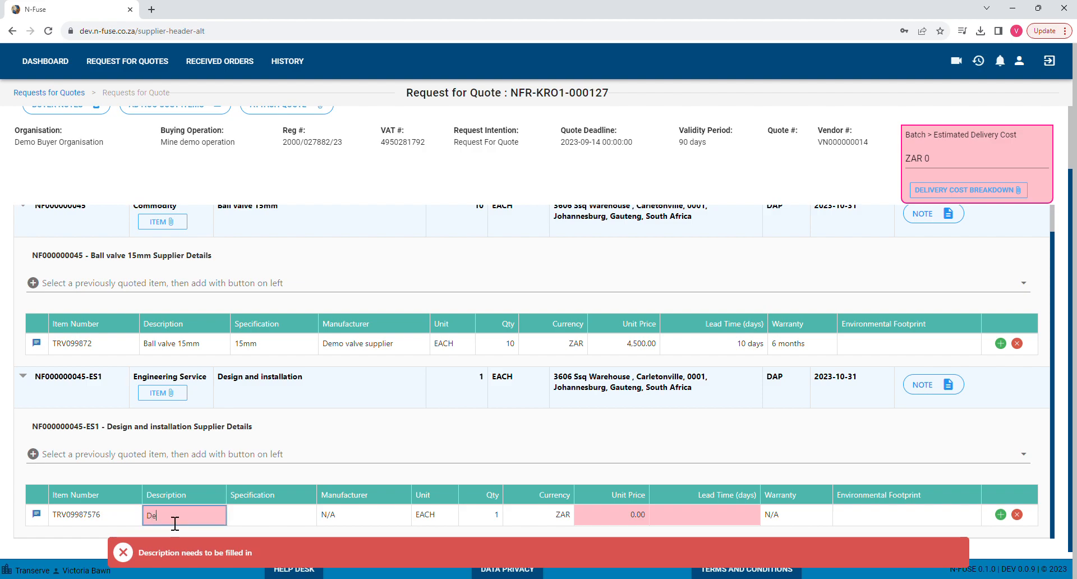
type("sign and insat")
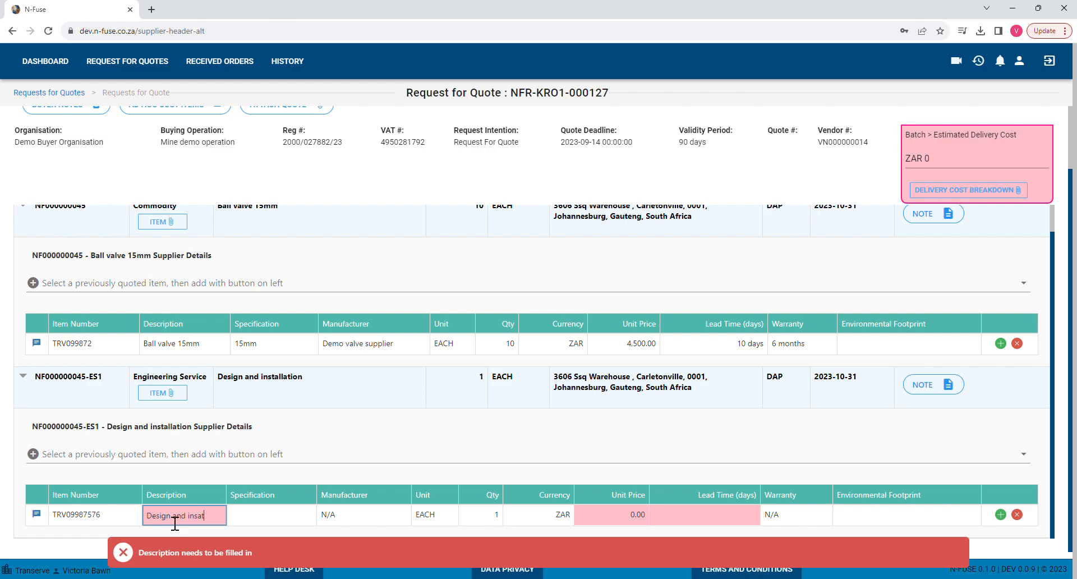
key("BackSpace")
key("BackSpace")
type("tallation")
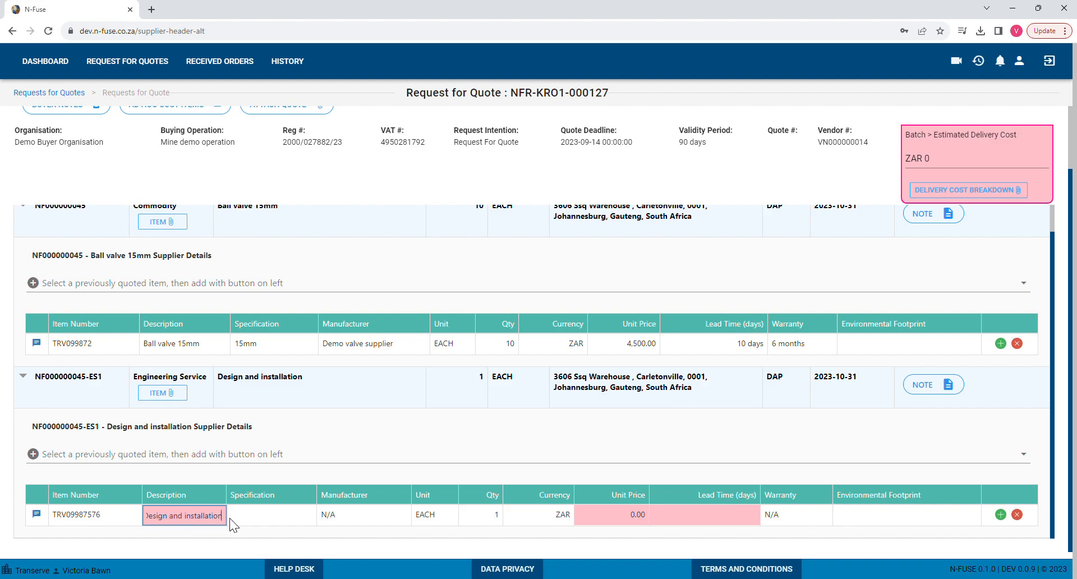
left_click(260, 514)
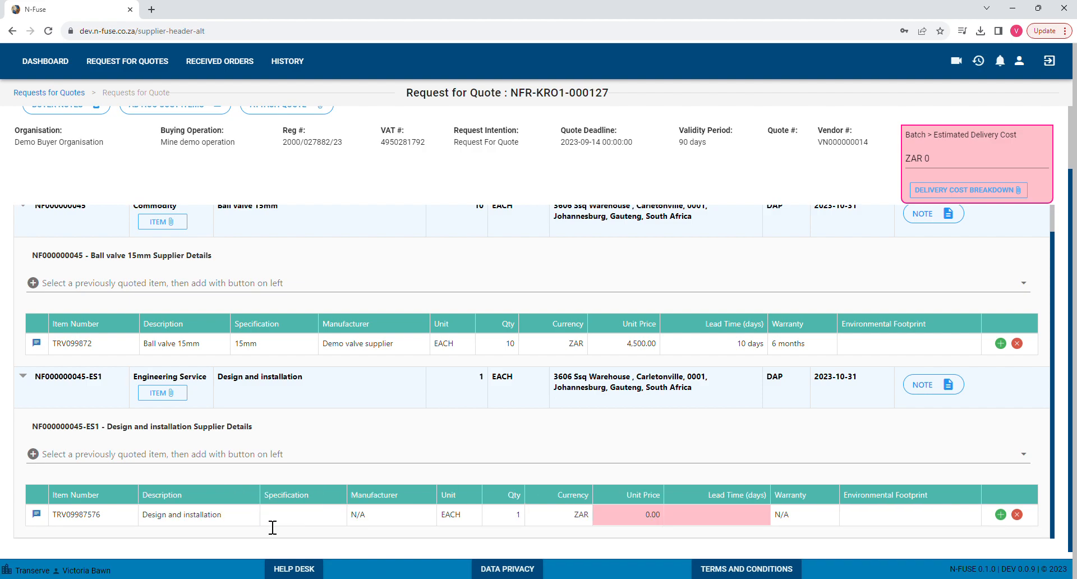
left_click(314, 514)
Add "CAD design drawings" as a cost item at 10500 each, quantity 2, in the engineering service's unit cost breakdown.
left_click(642, 511)
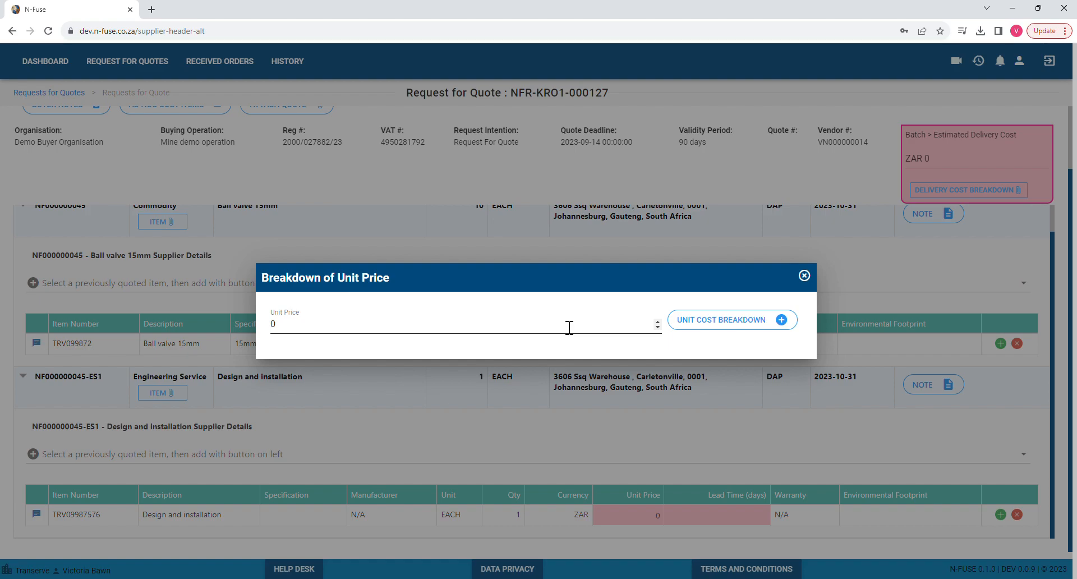
left_click(724, 326)
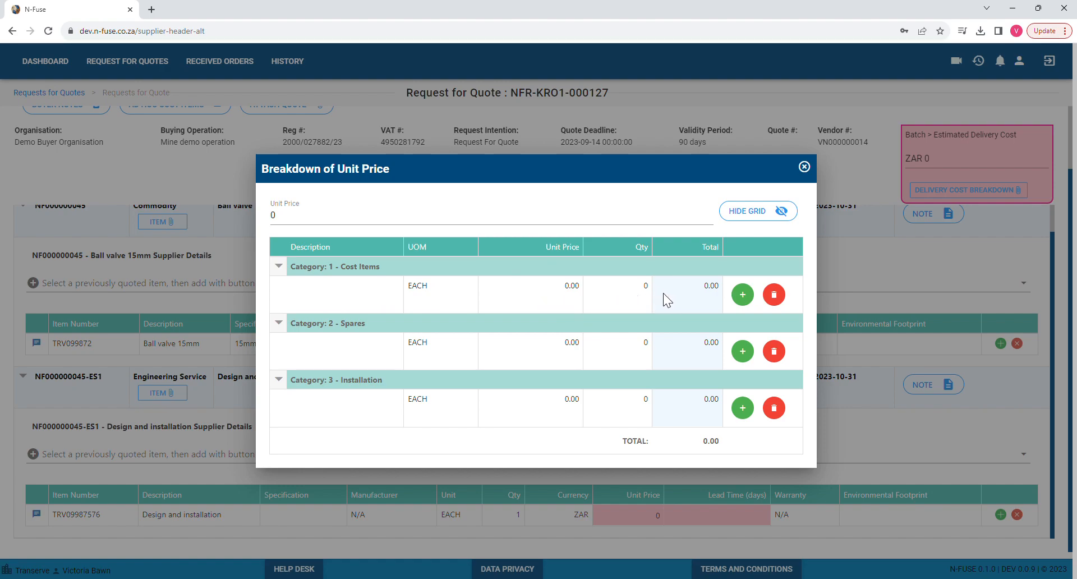
left_click(323, 289)
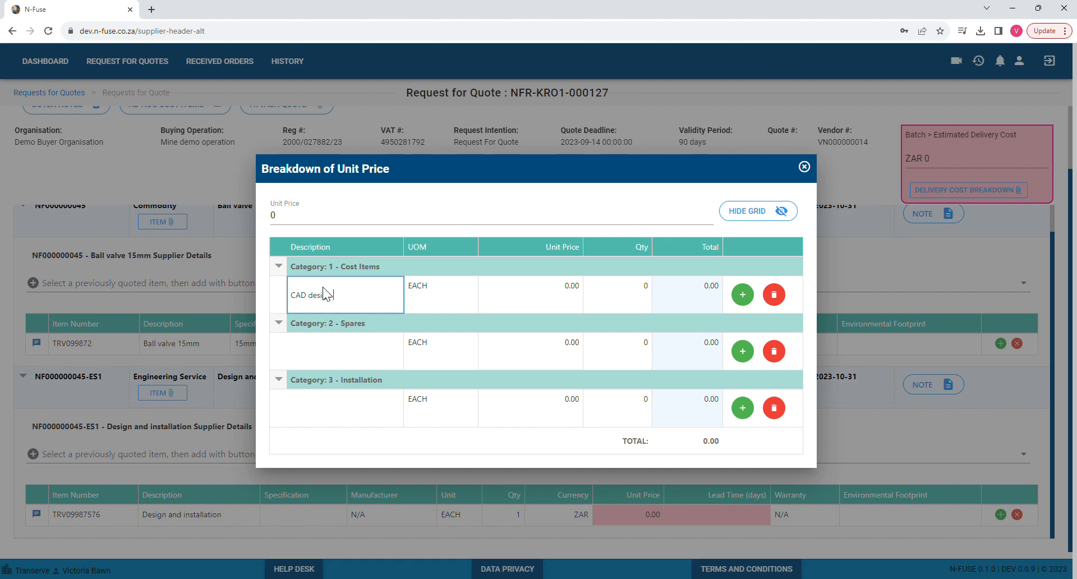
type("drawings")
left_click(543, 291)
double_click(595, 302)
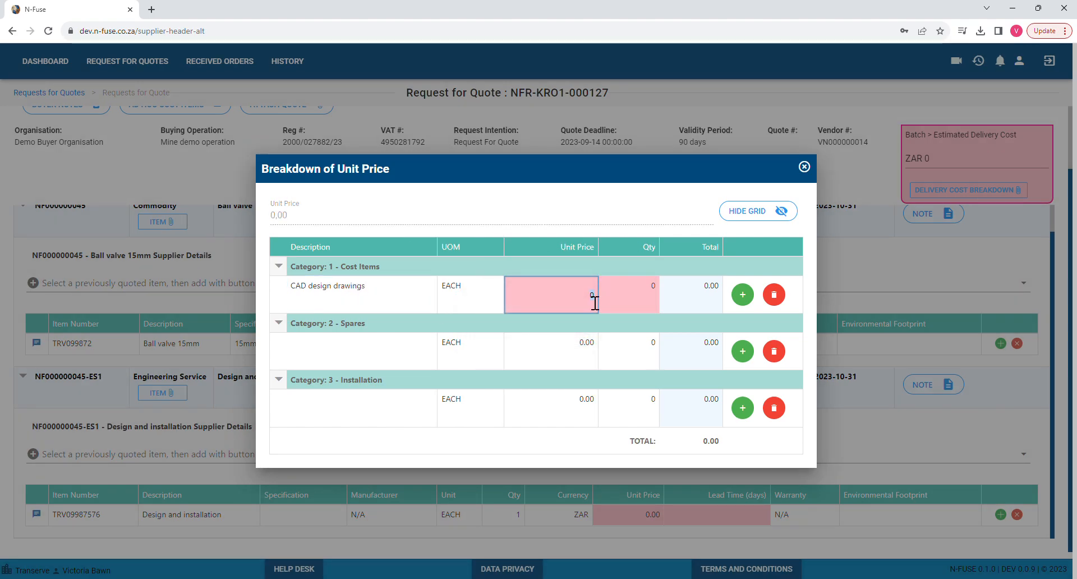
type("10500")
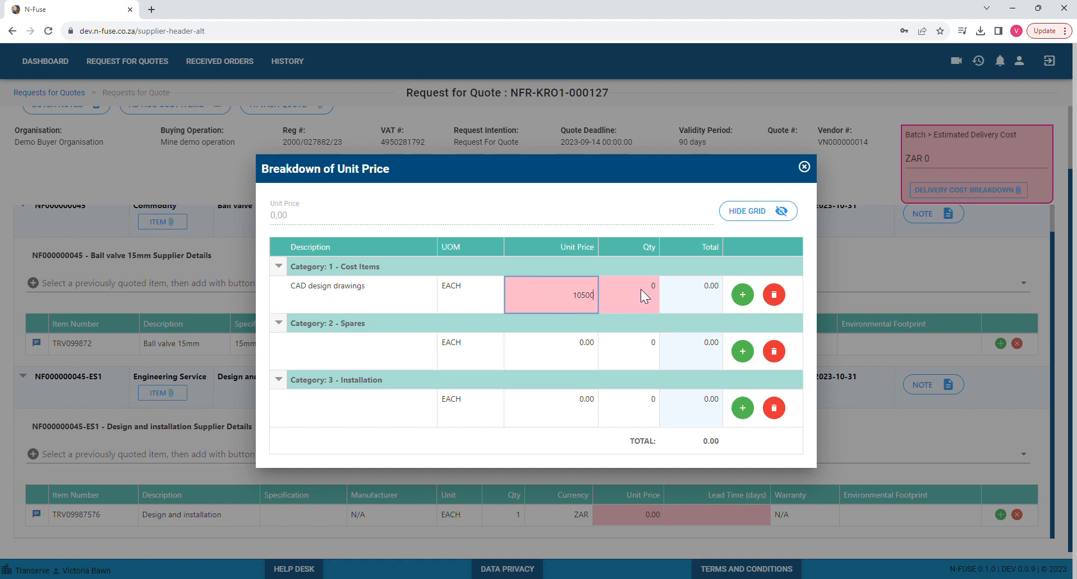
left_click(641, 290)
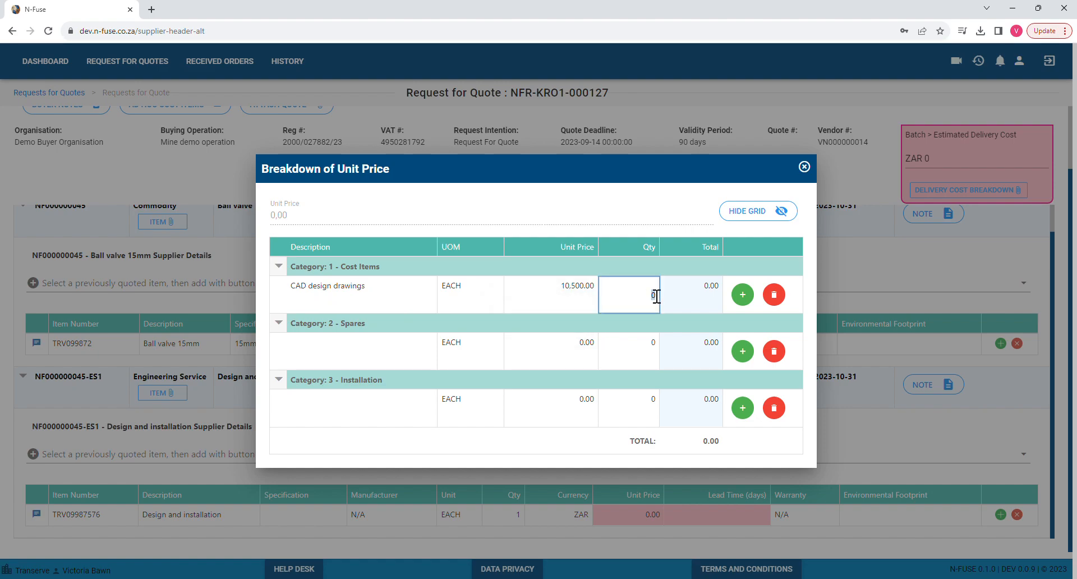
type("2")
key("Return")
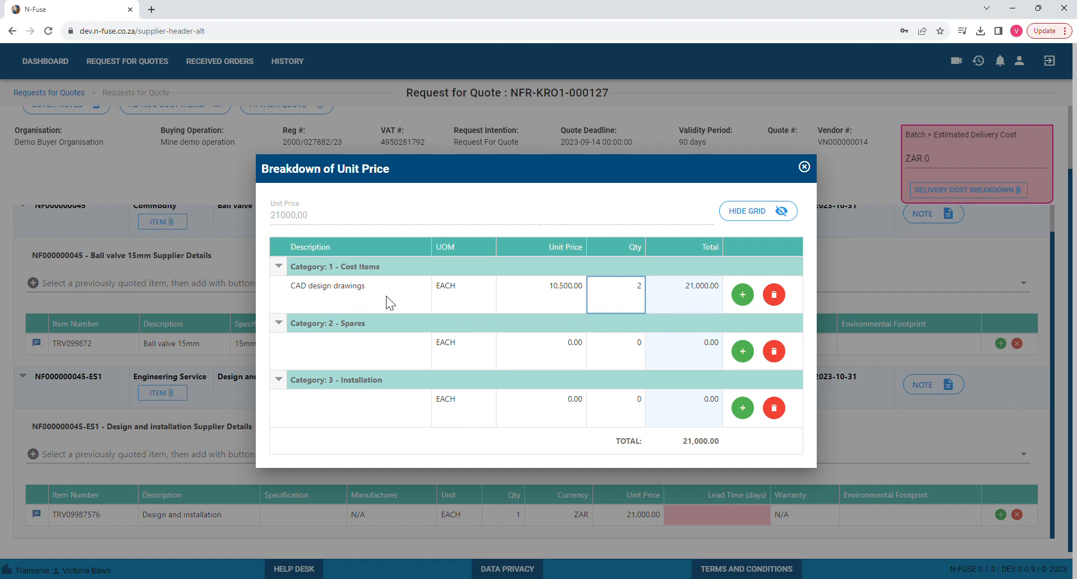
Add a second cost item, "Technical fee", with unit price 1500 and quantity 1 to the unit cost breakdown.
left_click(746, 293)
left_click(305, 310)
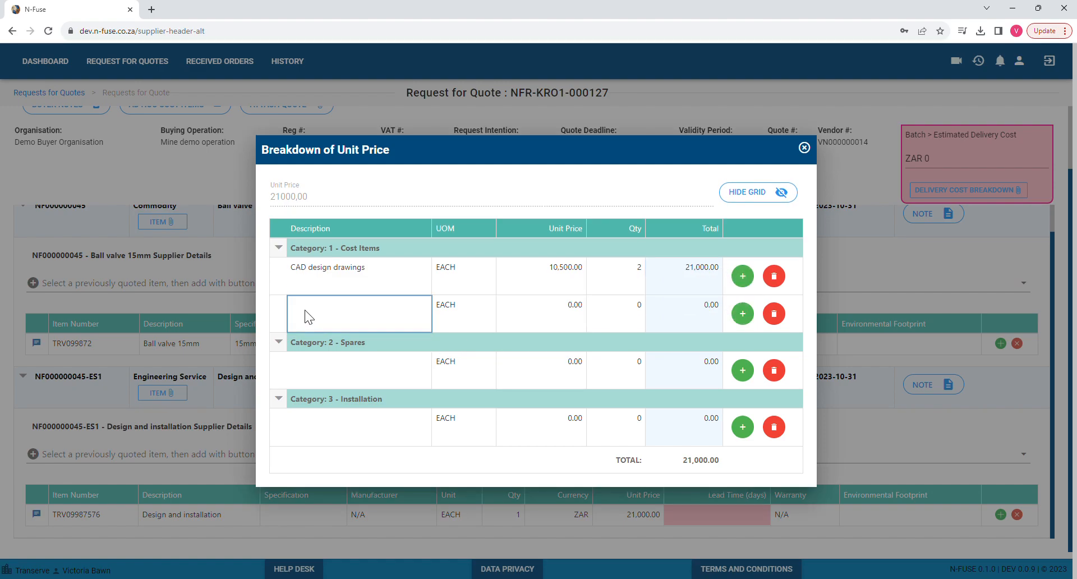
type("Technical")
type("fee")
left_click(583, 305)
left_click(576, 319)
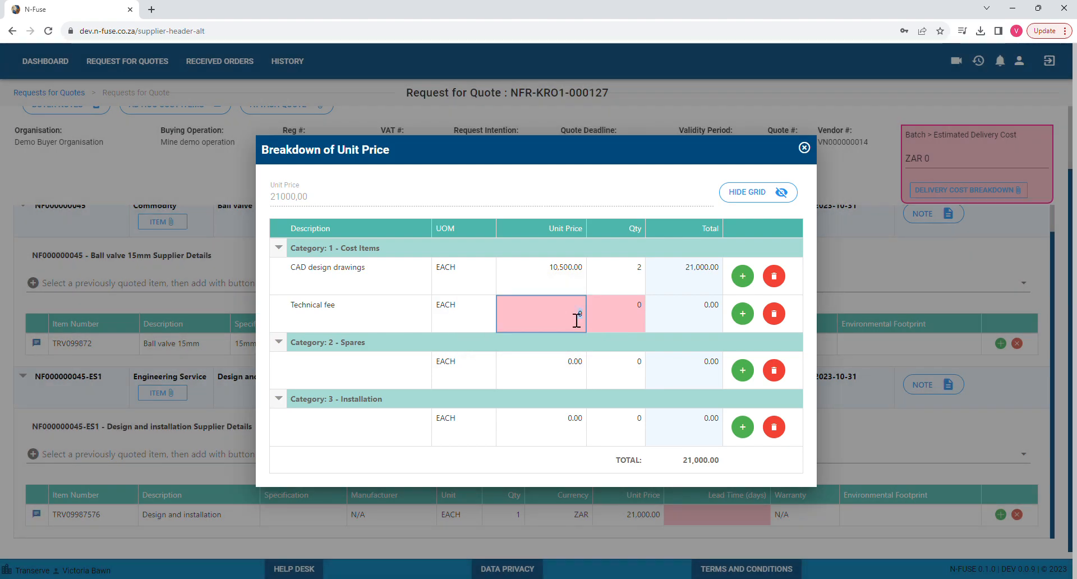
type("1500")
left_click(638, 318)
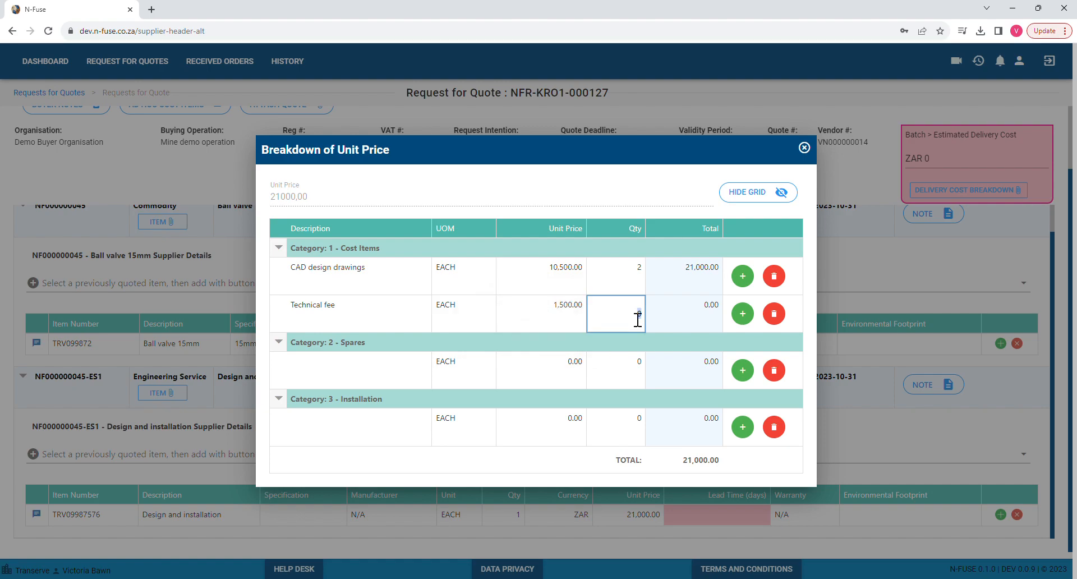
type("1")
Enter "Installation 100 ball valves" under the Installation category with unit price 150000 and quantity 1, and close the breakdown.
left_click(332, 431)
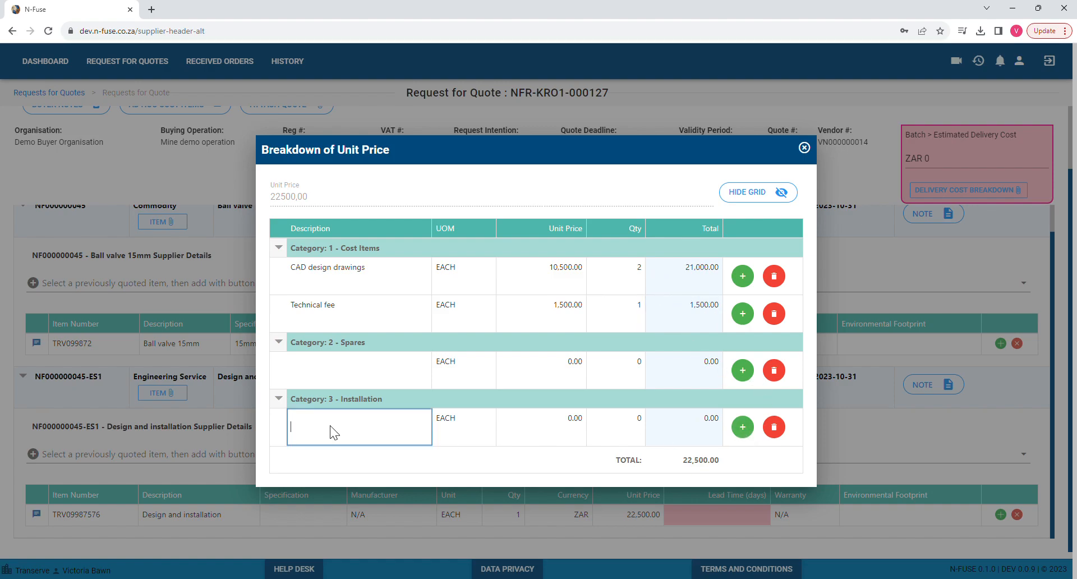
type("Installation 100 ball valves")
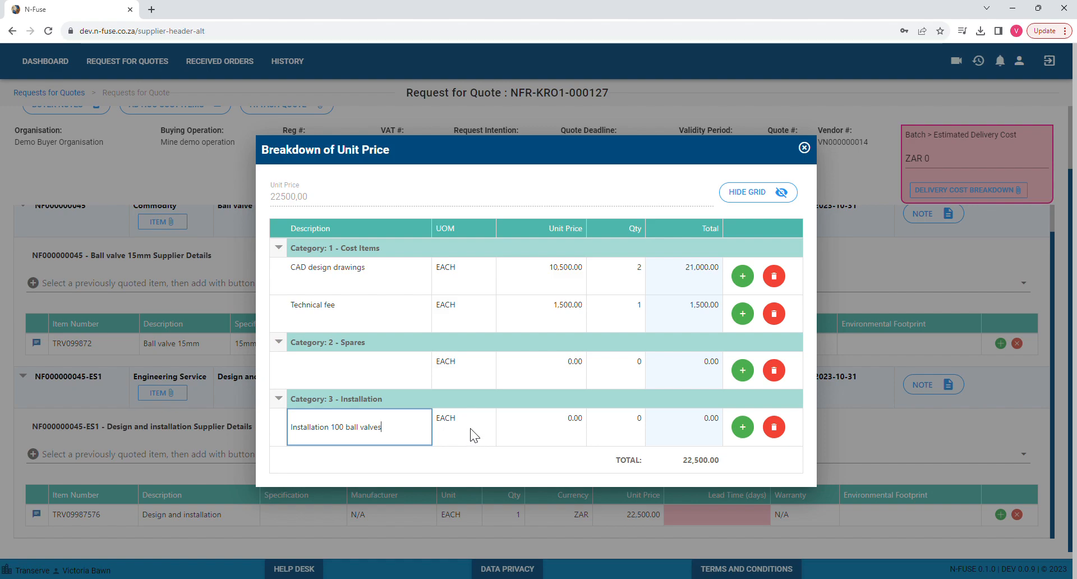
left_click(553, 421)
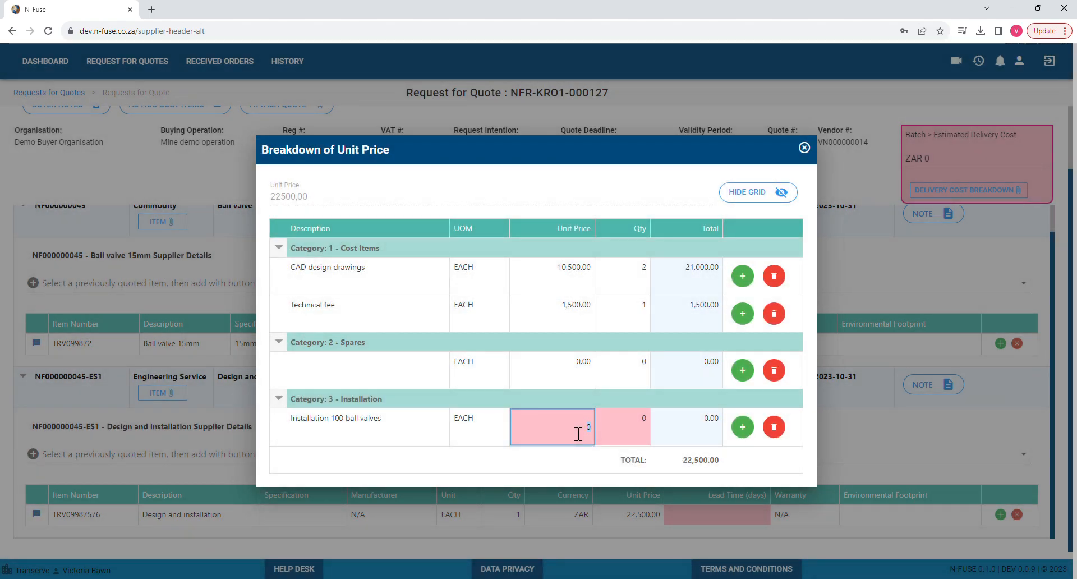
type("150000")
left_click(638, 423)
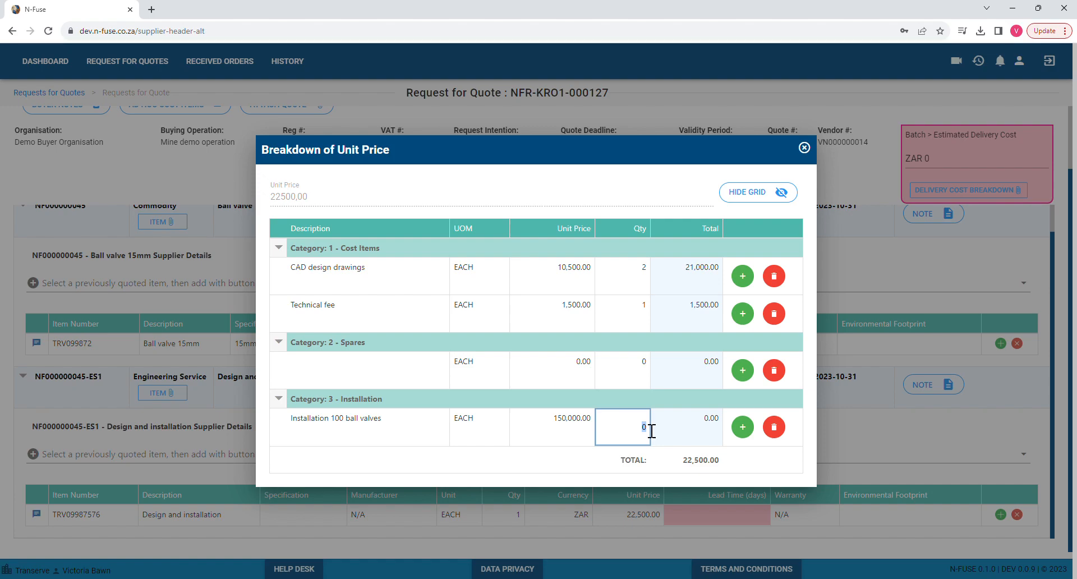
type("1")
key("Return")
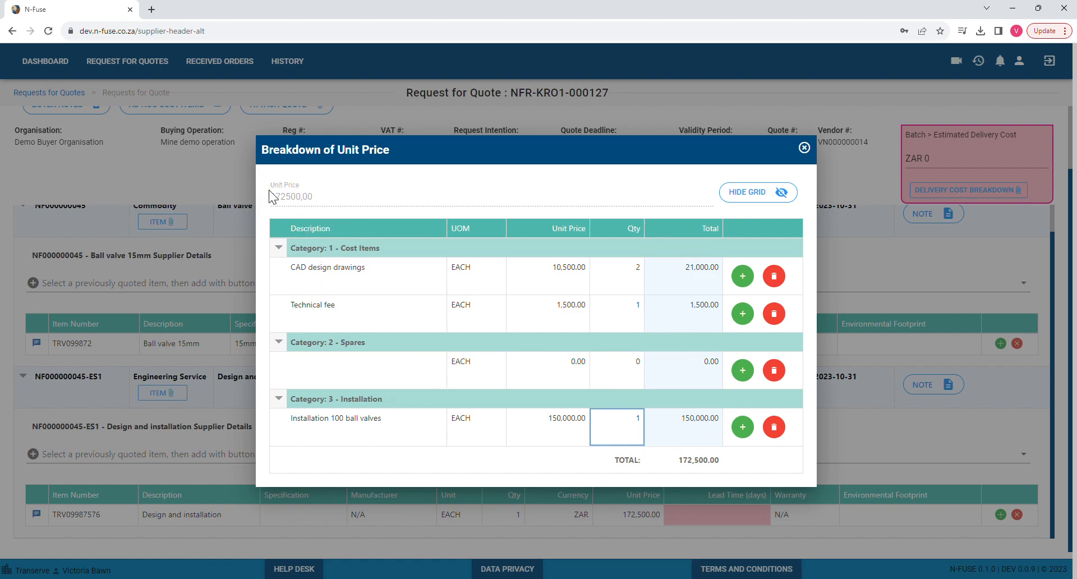
left_click(804, 148)
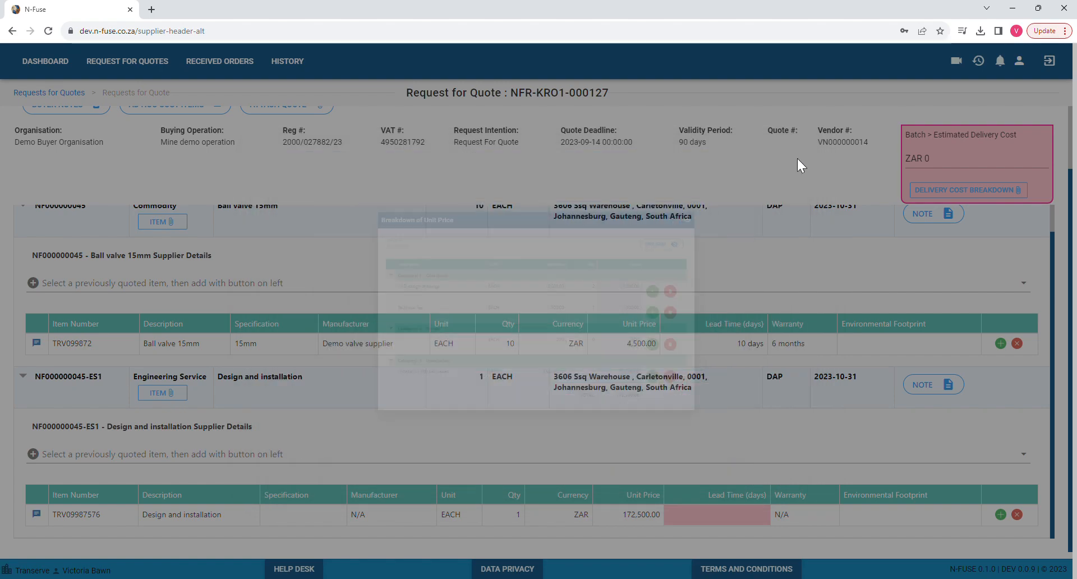
Set the design and installation item's lead time to 30 days.
left_click(746, 519)
type("0")
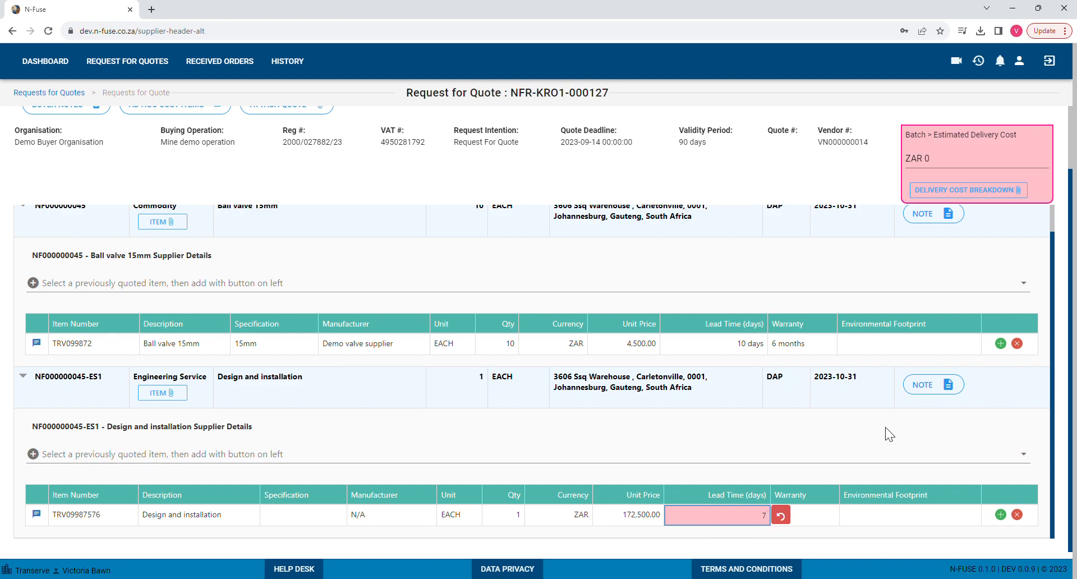
left_click(884, 429)
left_click(770, 516)
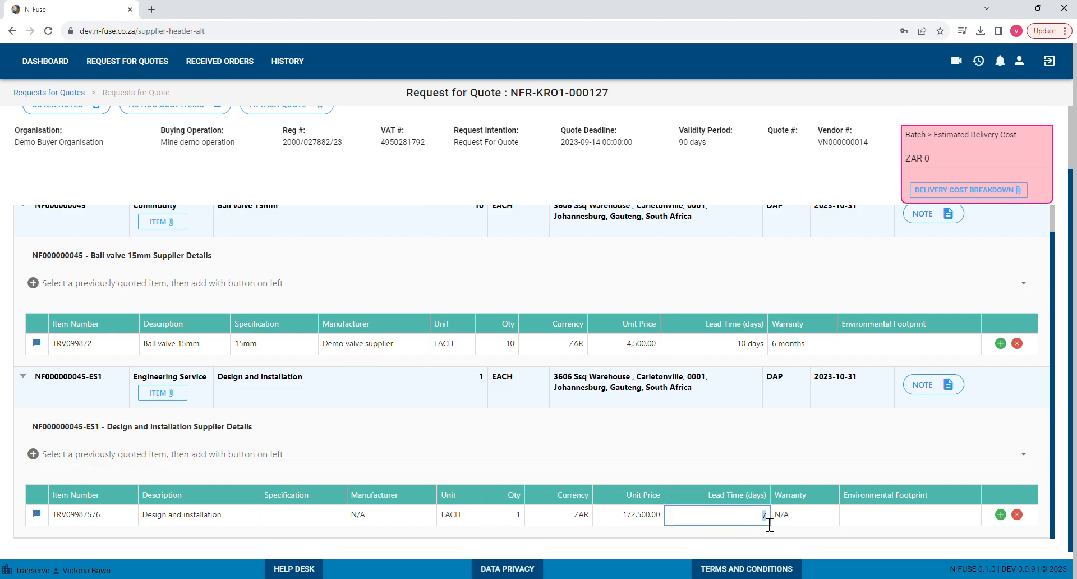
type("30")
left_click(865, 436)
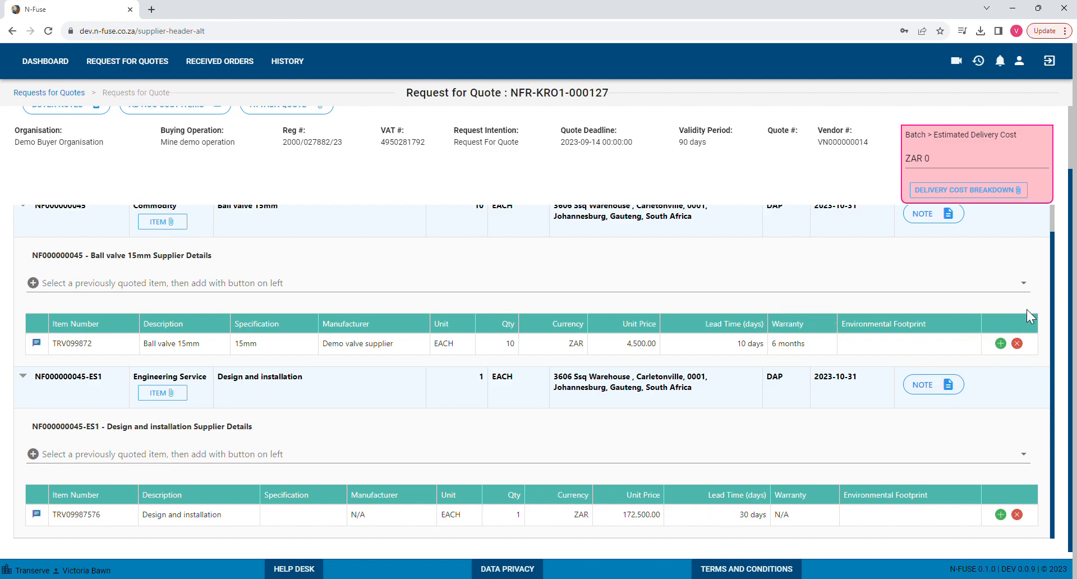
Set the batch's estimated delivery cost to ZAR 25000.
left_click_drag(1052, 270, 1075, 107)
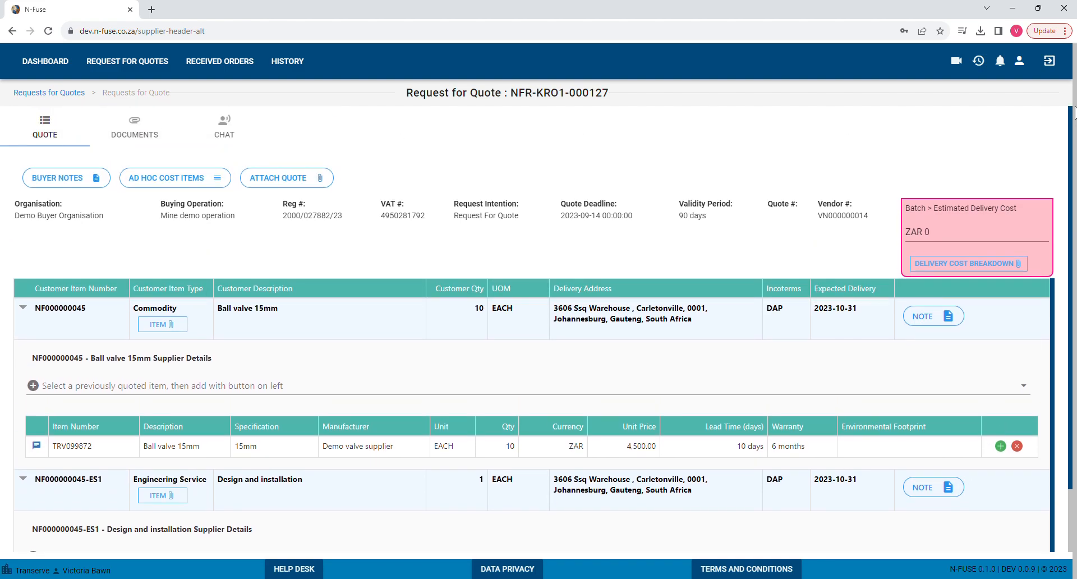
left_click(943, 234)
type("5")
key("BackSpace")
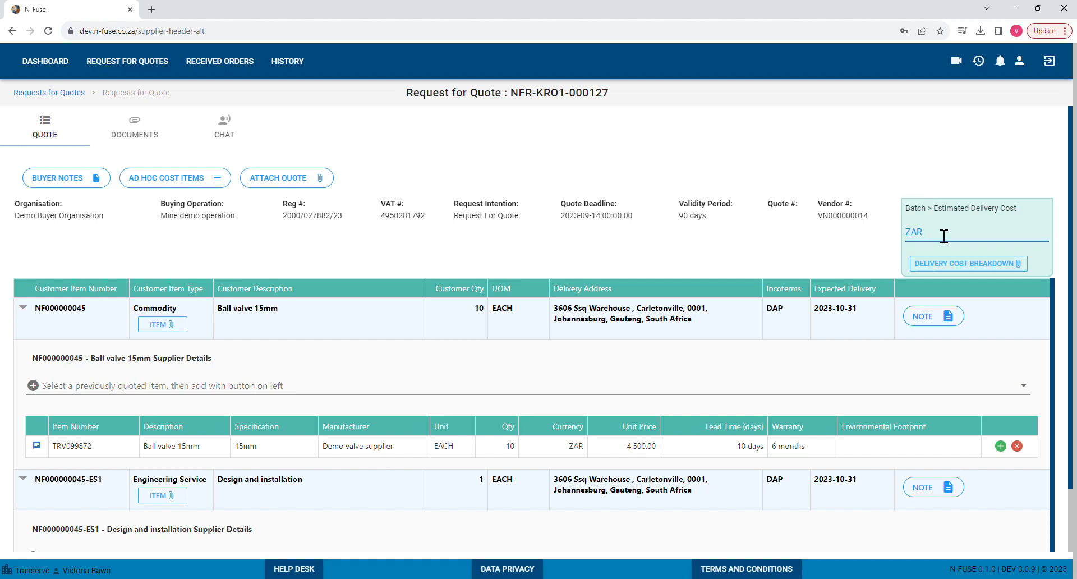
type("25000")
Attach SHOPPING_CART_4 (12).pdf as the Supplier Transport document for the delivery cost breakdown.
left_click(976, 264)
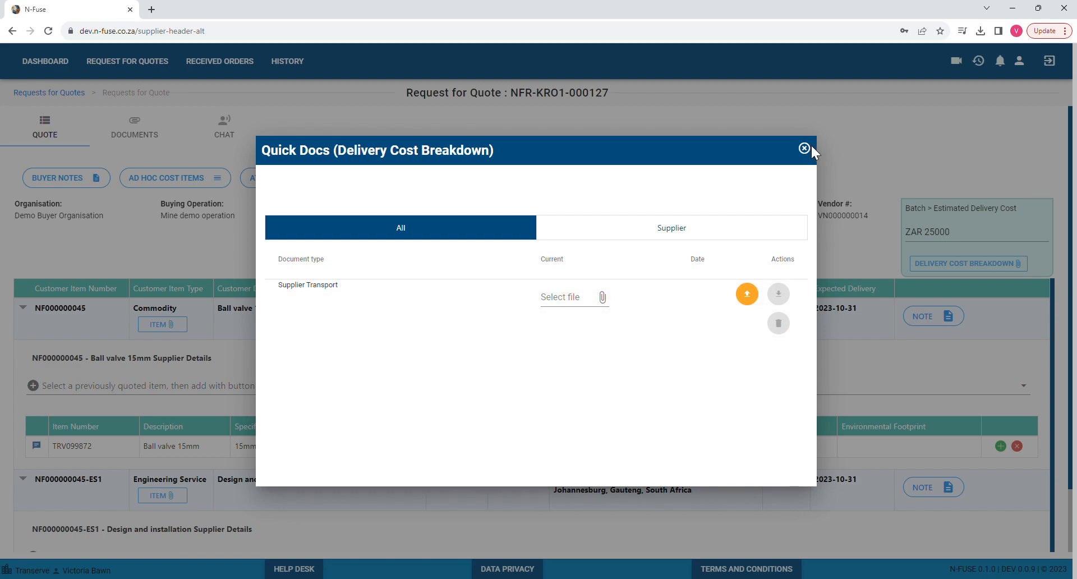
left_click(596, 297)
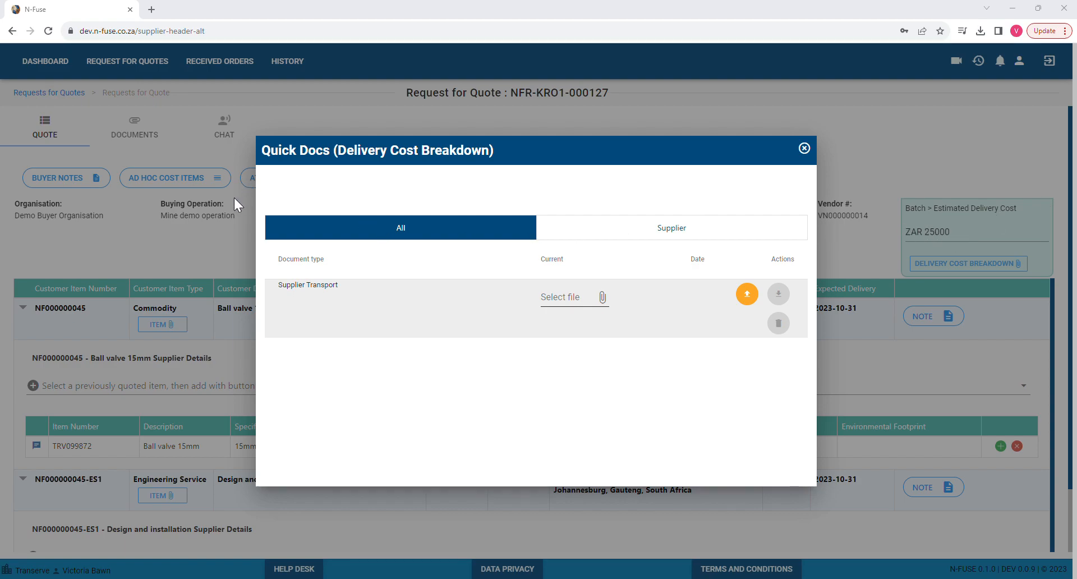
left_click(445, 285)
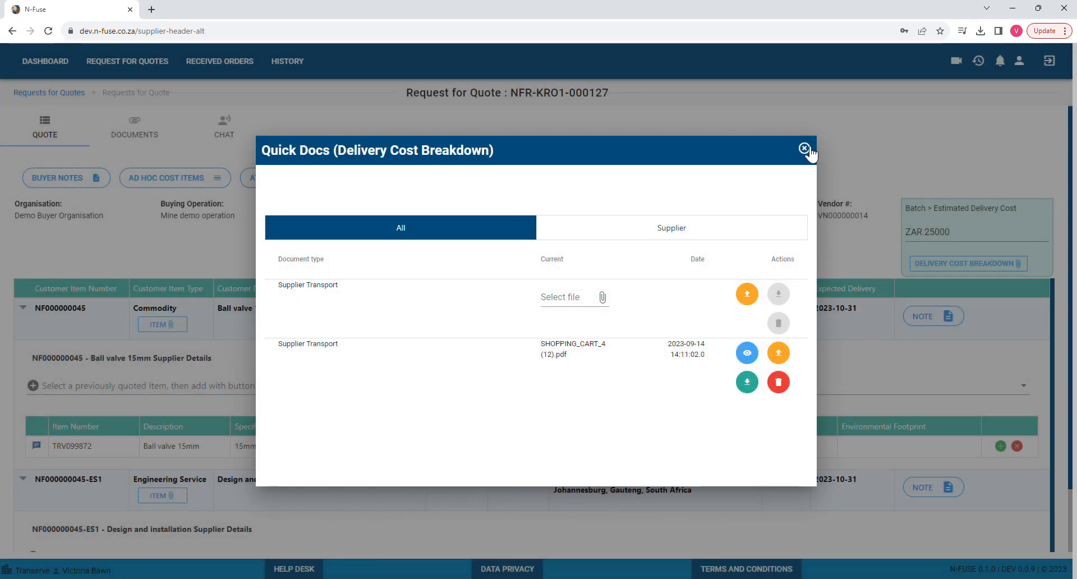
Close the delivery cost documents and enter an ad hoc cost item "Admin fee" with unit price 1500 and quantity 1.
left_click(805, 149)
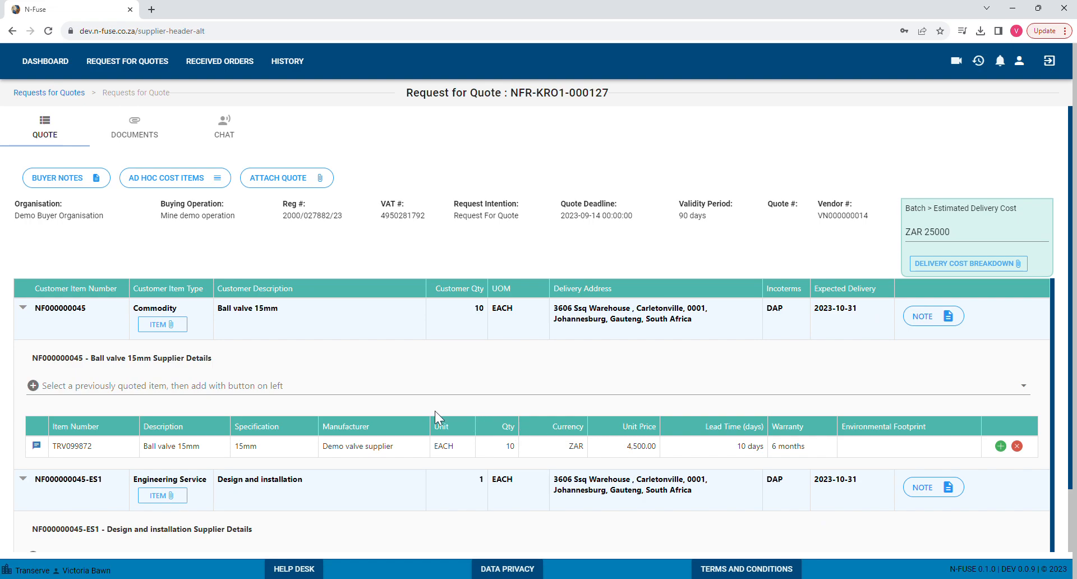
left_click(201, 182)
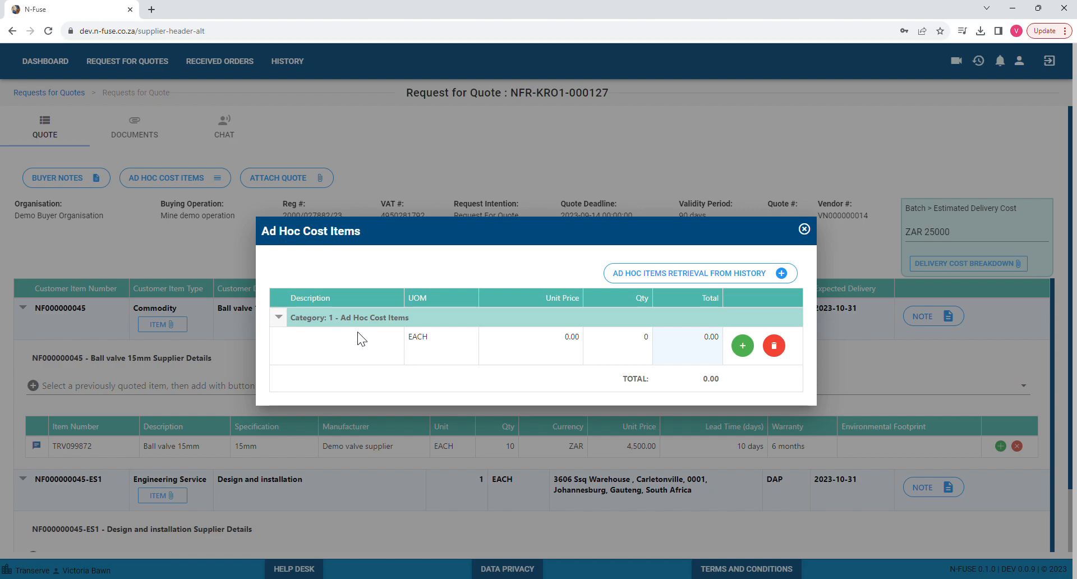
left_click(343, 341)
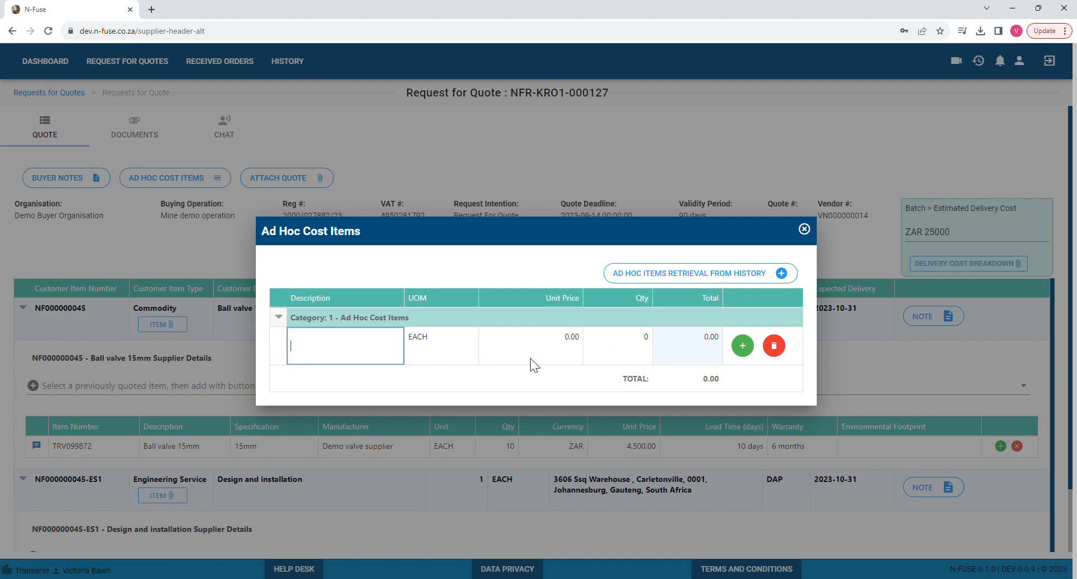
type("min fee")
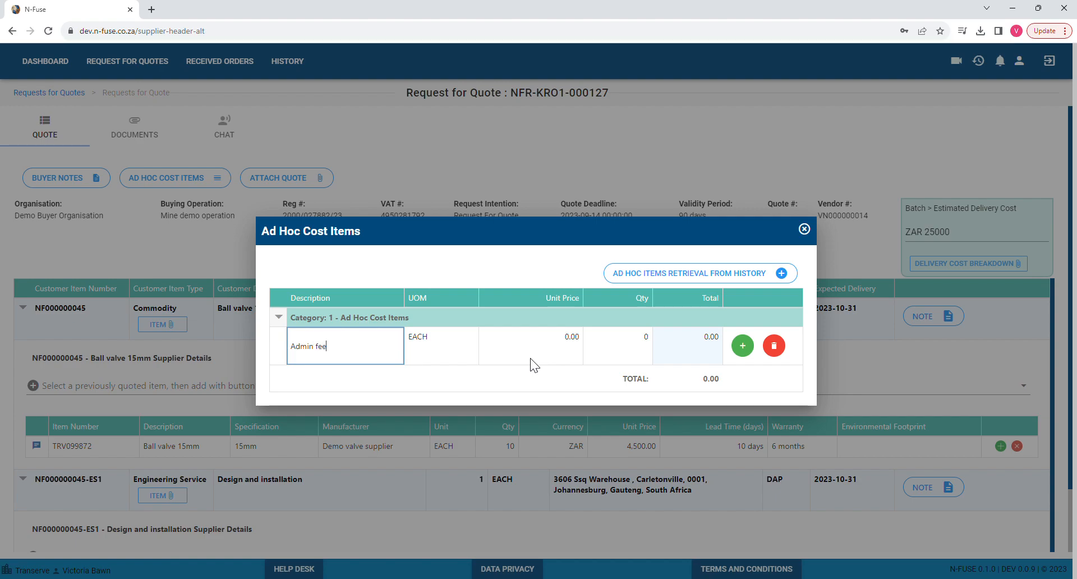
left_click(562, 340)
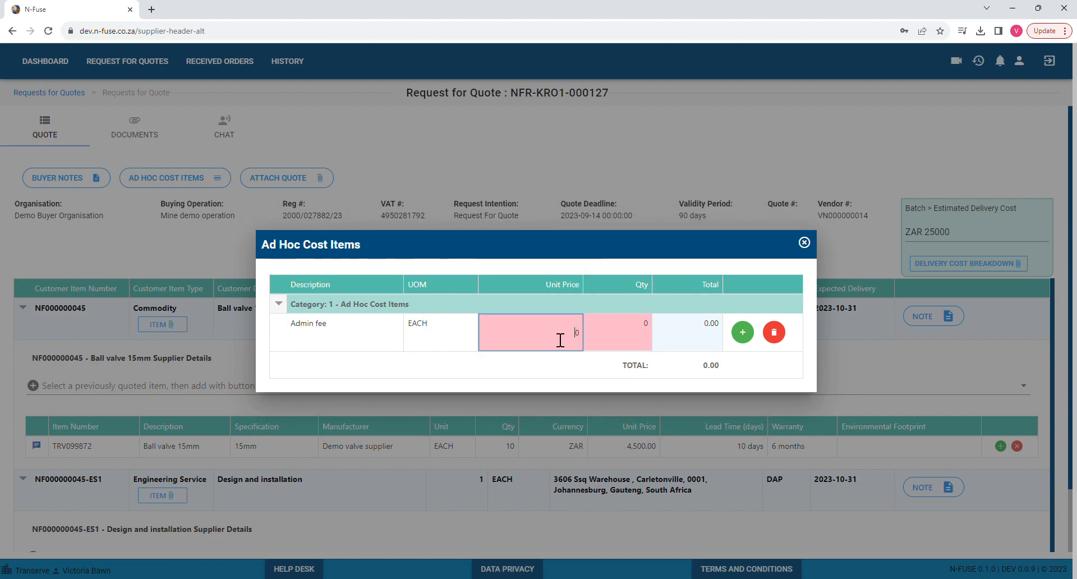
type("15000")
key("Return")
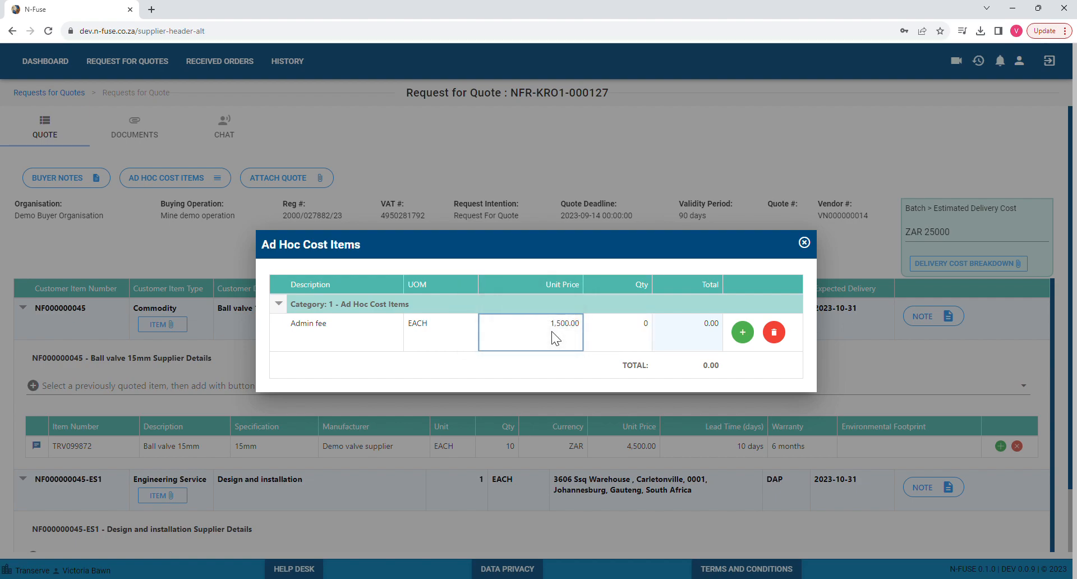
left_click(644, 321)
left_click(643, 321)
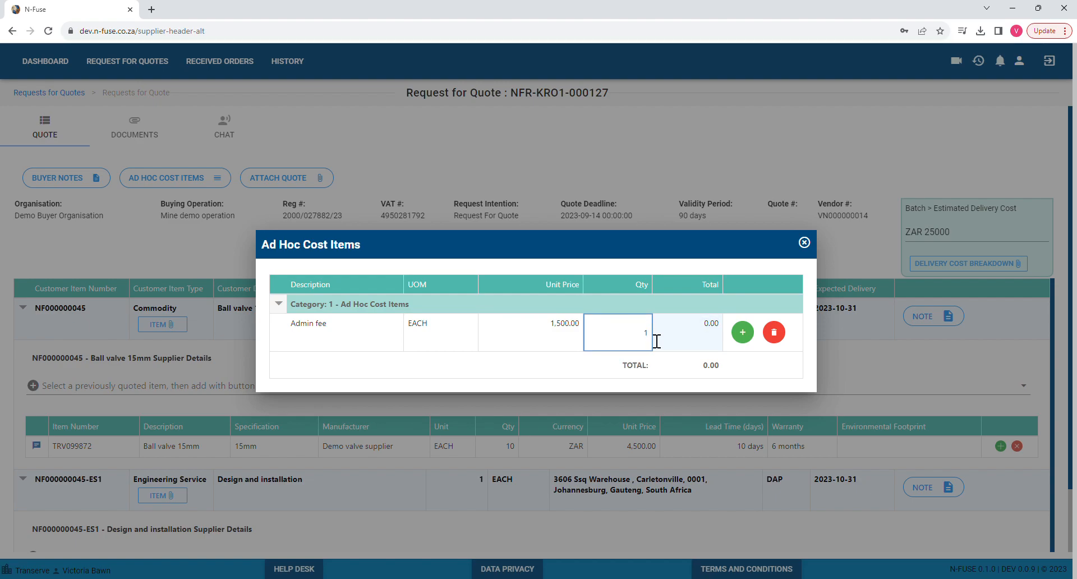
Add a second ad hoc cost item "Consulting fee" with unit price 1250 and quantity 5, and close the ad hoc costs.
left_click(743, 333)
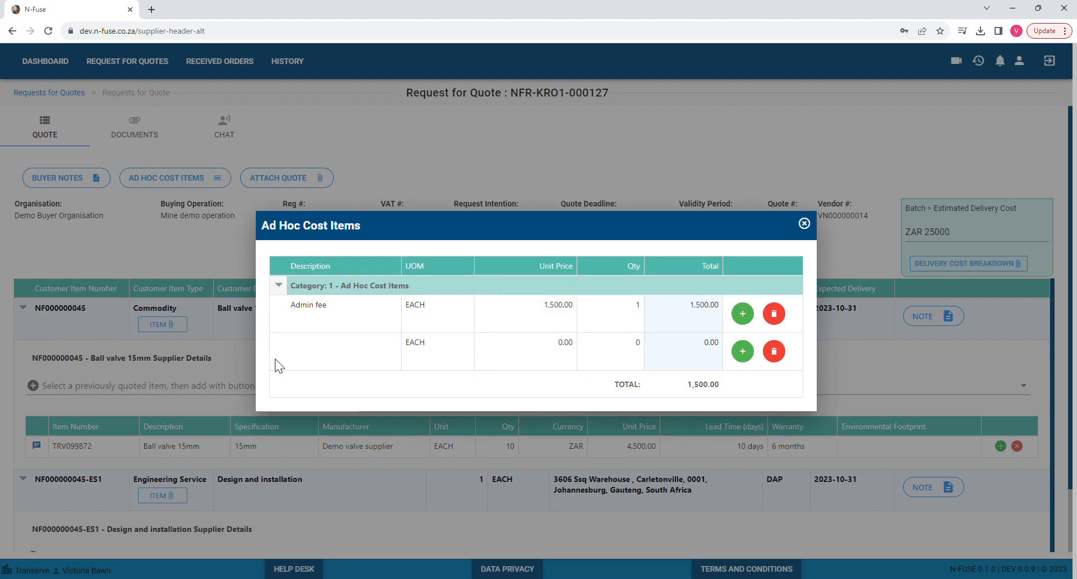
left_click(302, 346)
type("Consultin")
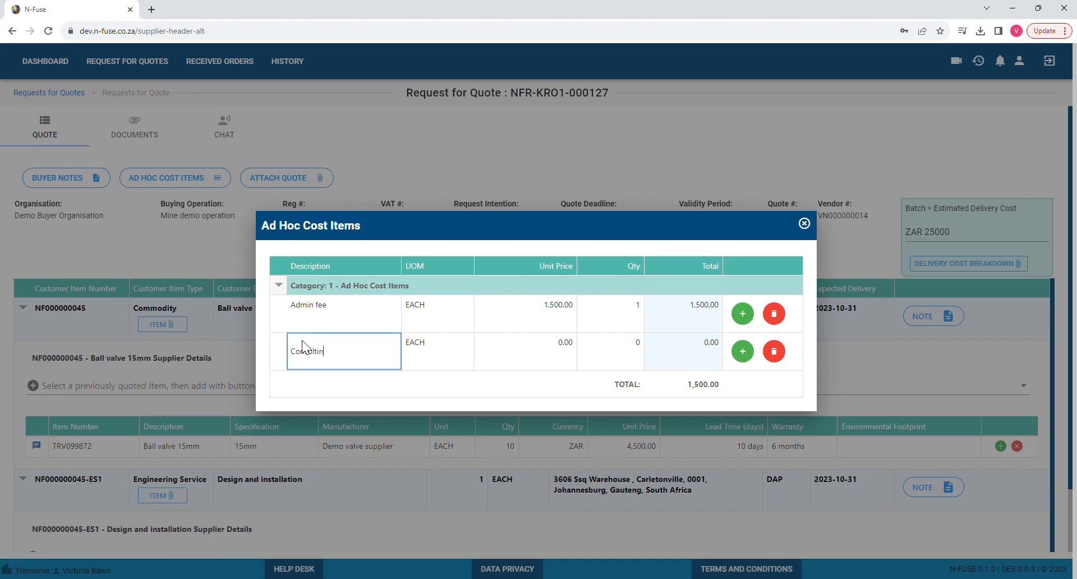
type("g fee")
left_click(549, 361)
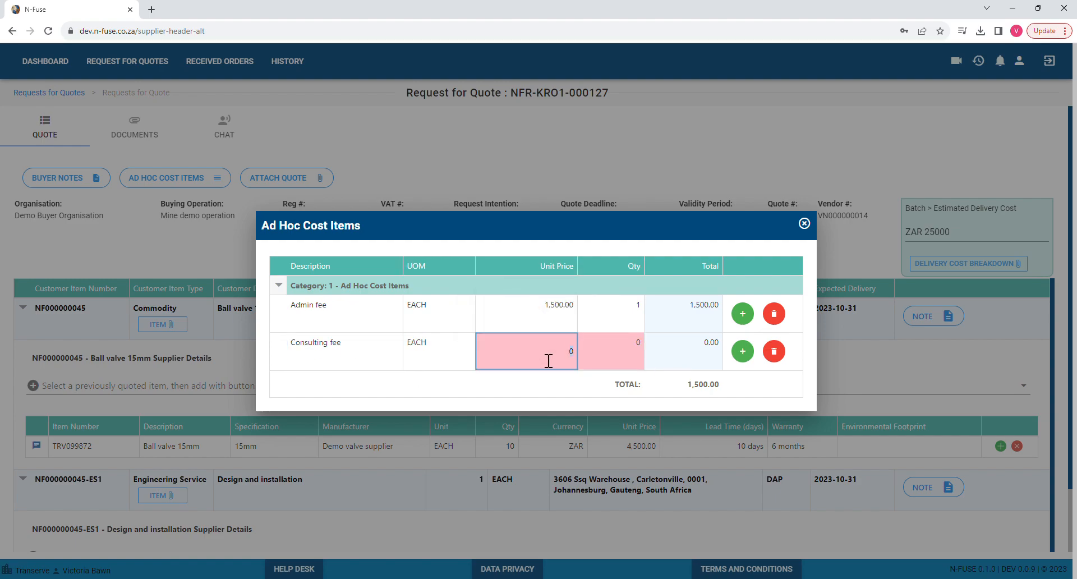
type("1250")
left_click(632, 352)
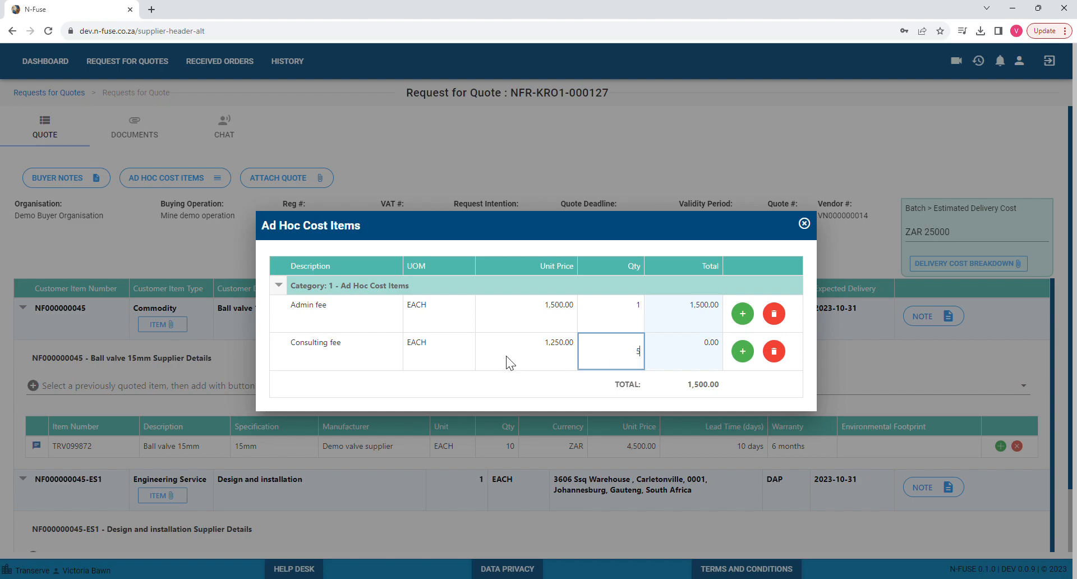
left_click(709, 365)
left_click(804, 223)
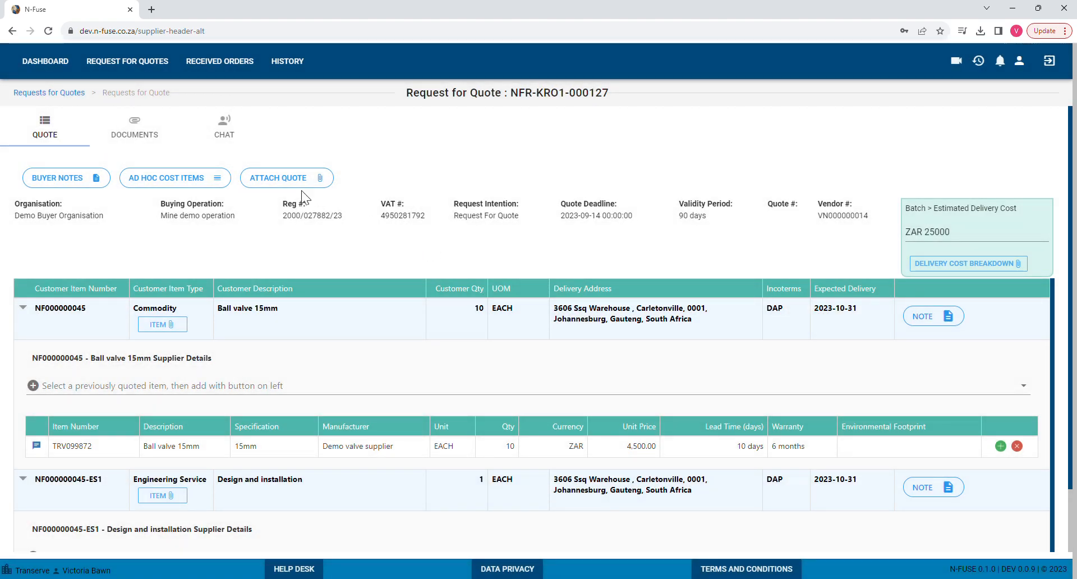
Generate the quote document with the Standard Rate VAT option and acknowledge the accuracy reminder.
left_click(279, 178)
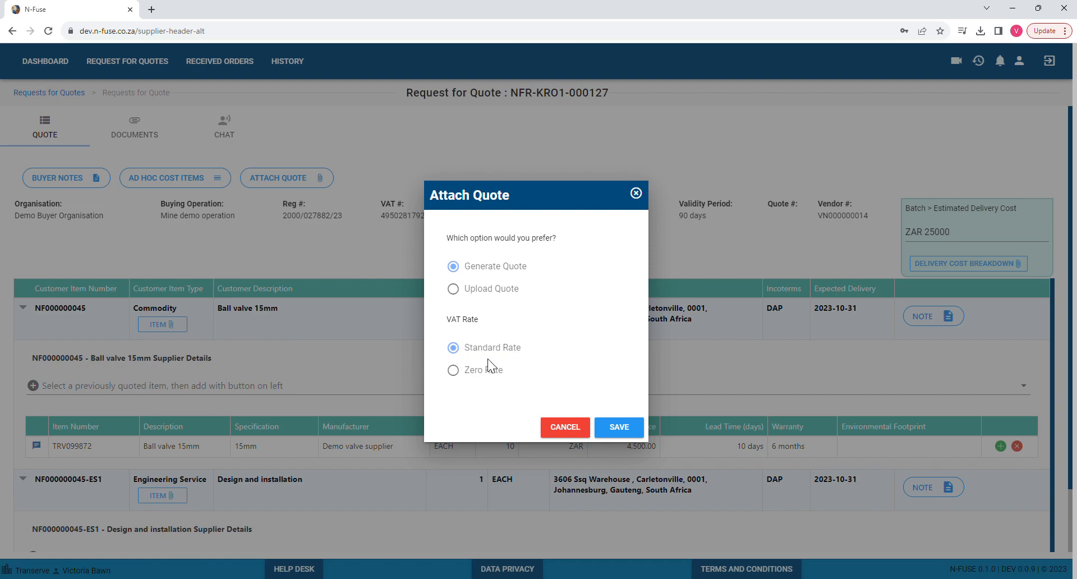
left_click(453, 372)
left_click(456, 351)
left_click(460, 351)
left_click(620, 431)
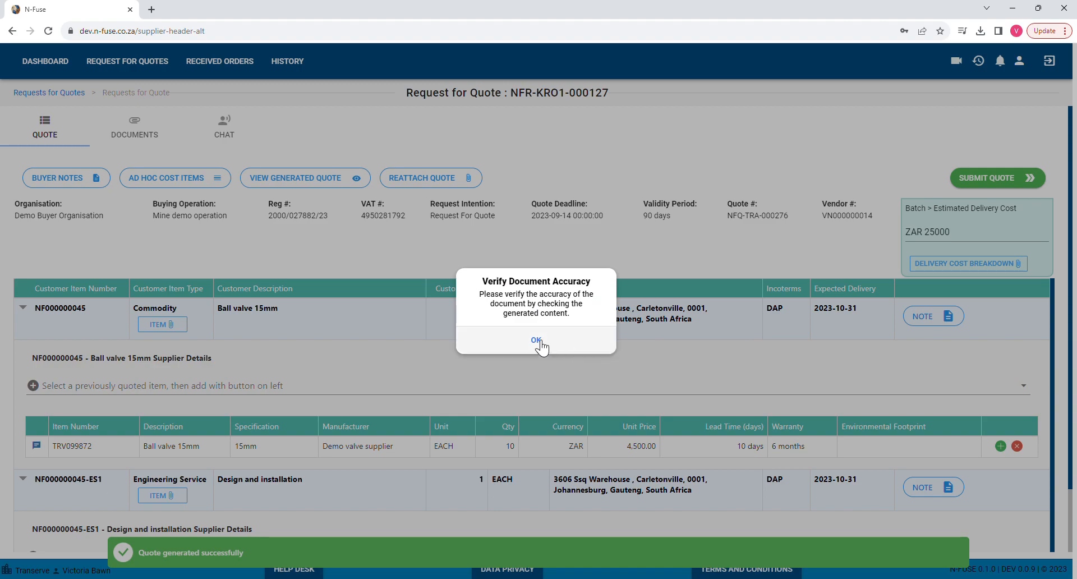
left_click(537, 340)
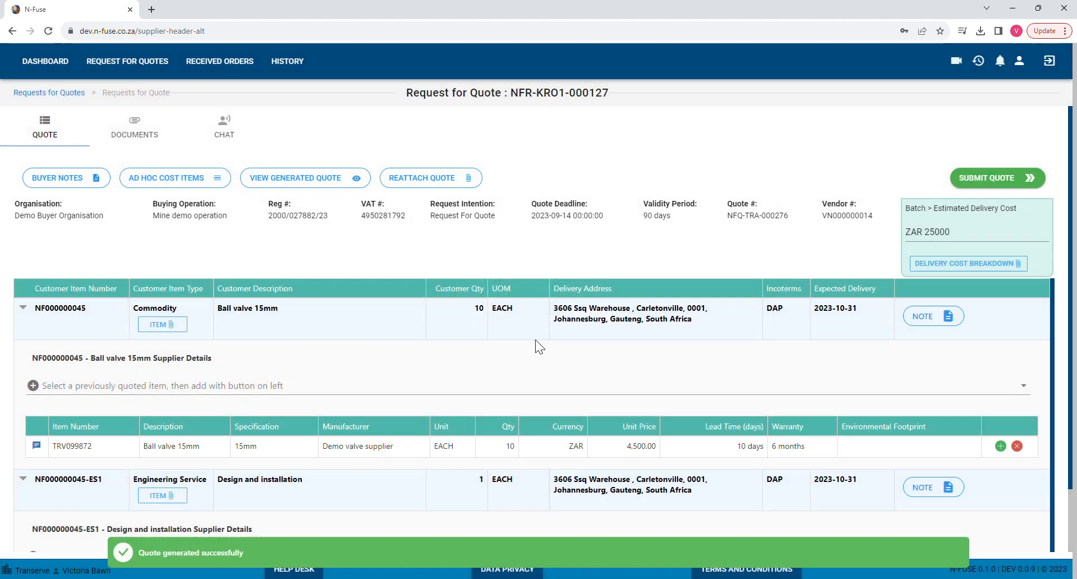
Open the generated quote and check the ball valve and design and installation lines, including their prices and cost breakdown.
left_click(312, 179)
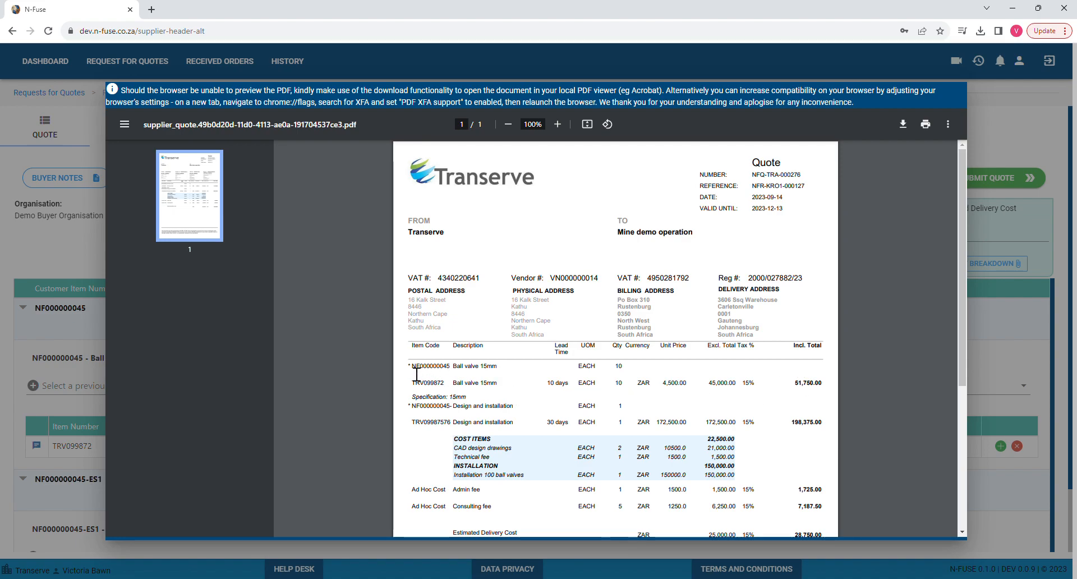
left_click_drag(413, 368, 516, 373)
left_click_drag(414, 386, 649, 391)
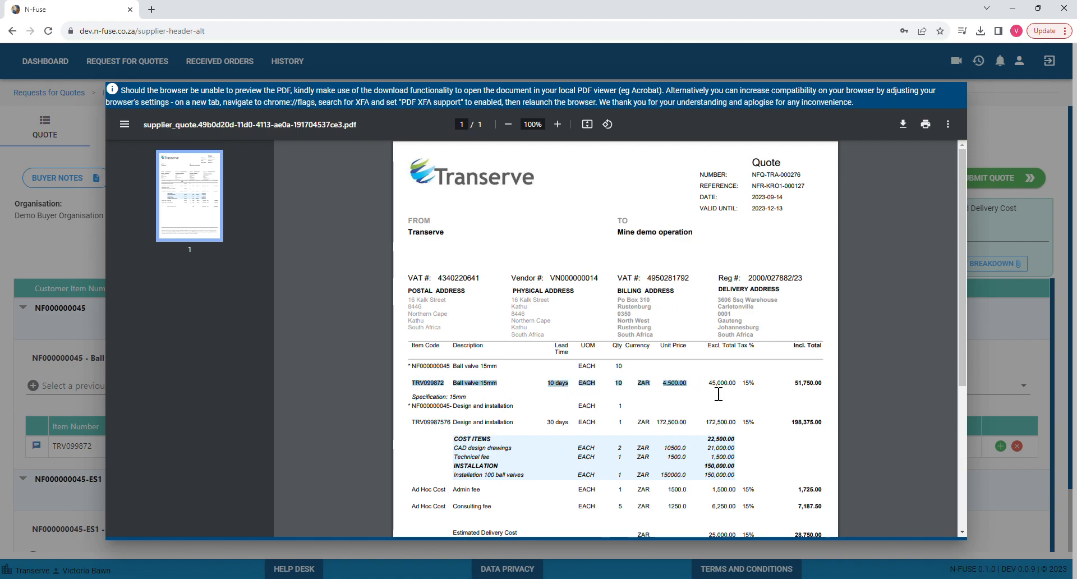
double_click(675, 382)
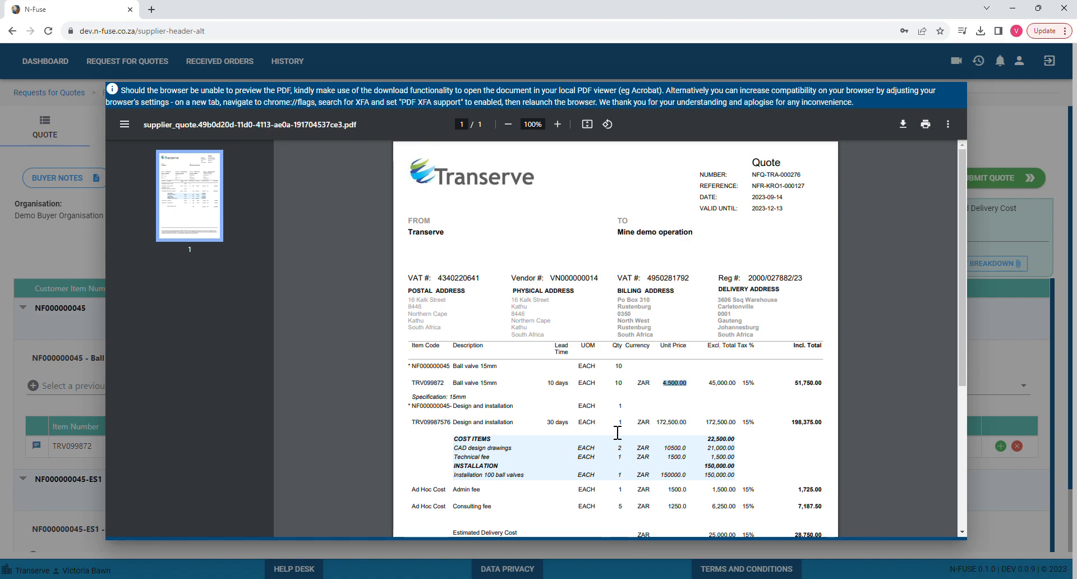
left_click_drag(457, 422, 540, 428)
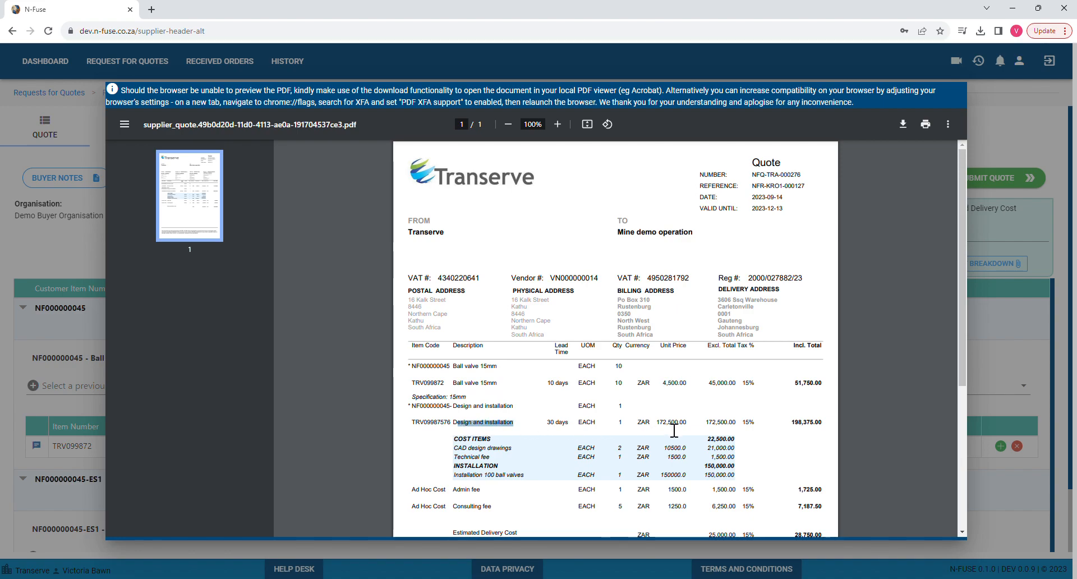
double_click(721, 439)
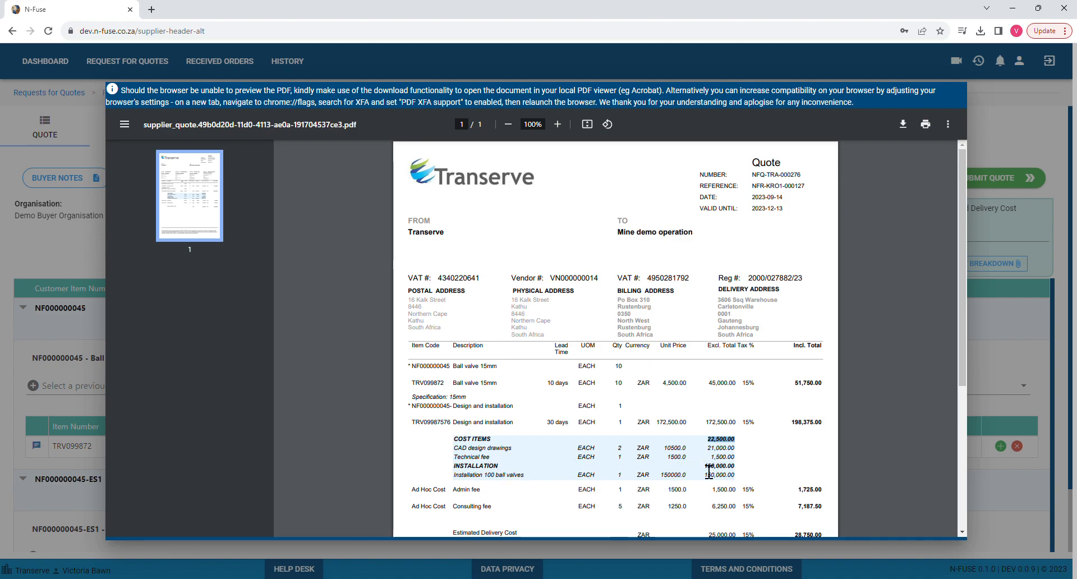
left_click_drag(688, 427, 657, 429)
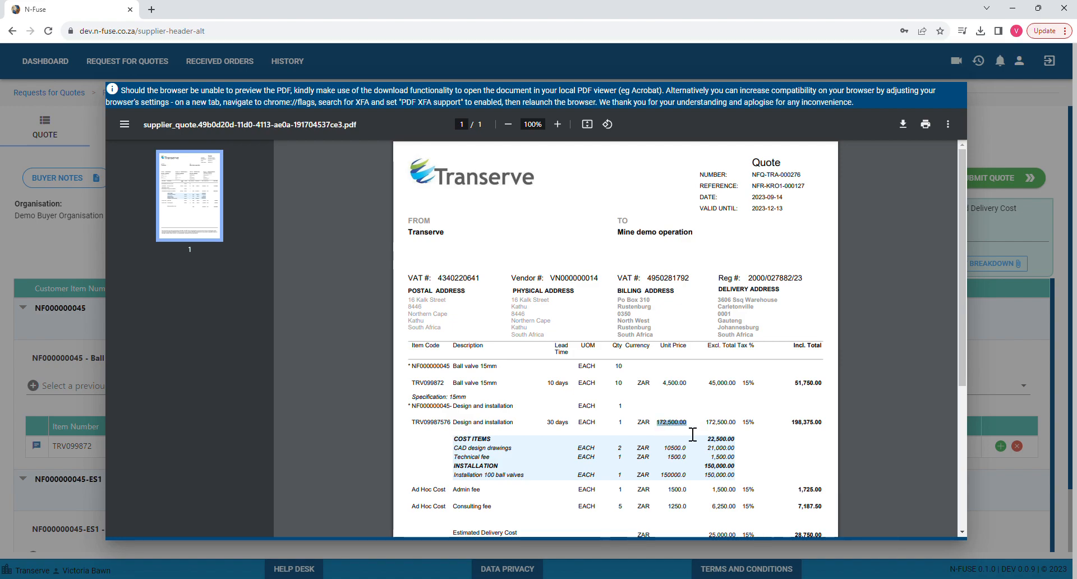
Check the admin fee, consulting fee and estimated delivery cost lines in the generated quote, and close the preview.
scroll(687, 426, "down", 2)
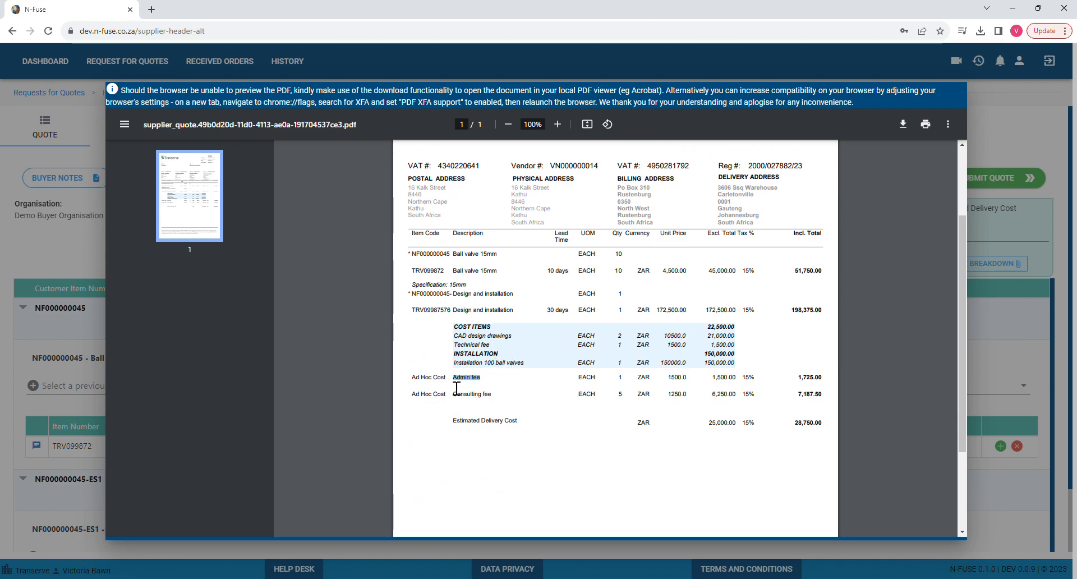
left_click_drag(492, 394, 452, 400)
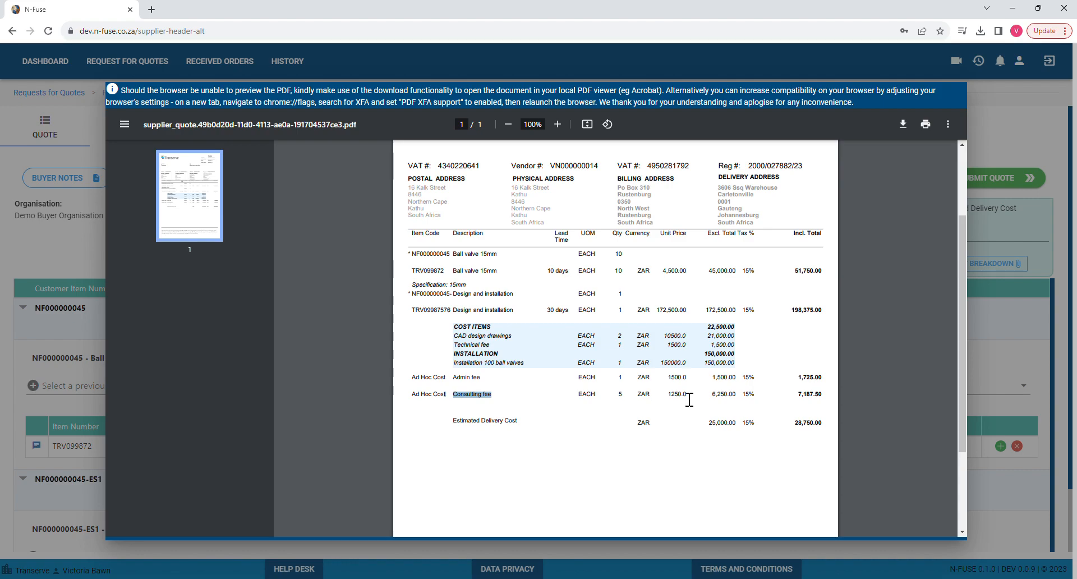
left_click(634, 403)
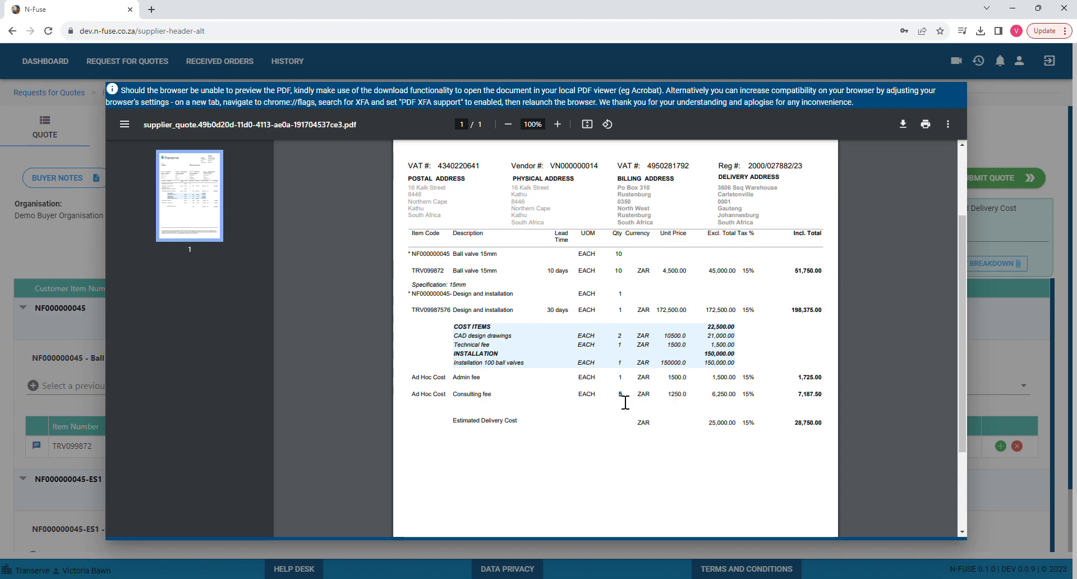
left_click_drag(696, 402, 668, 402)
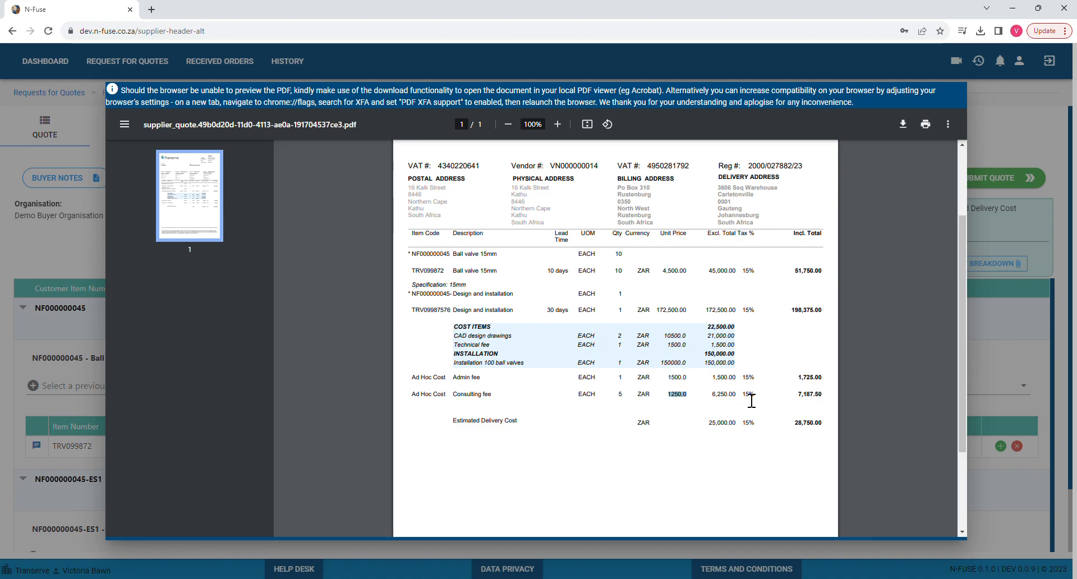
left_click_drag(741, 403, 702, 399)
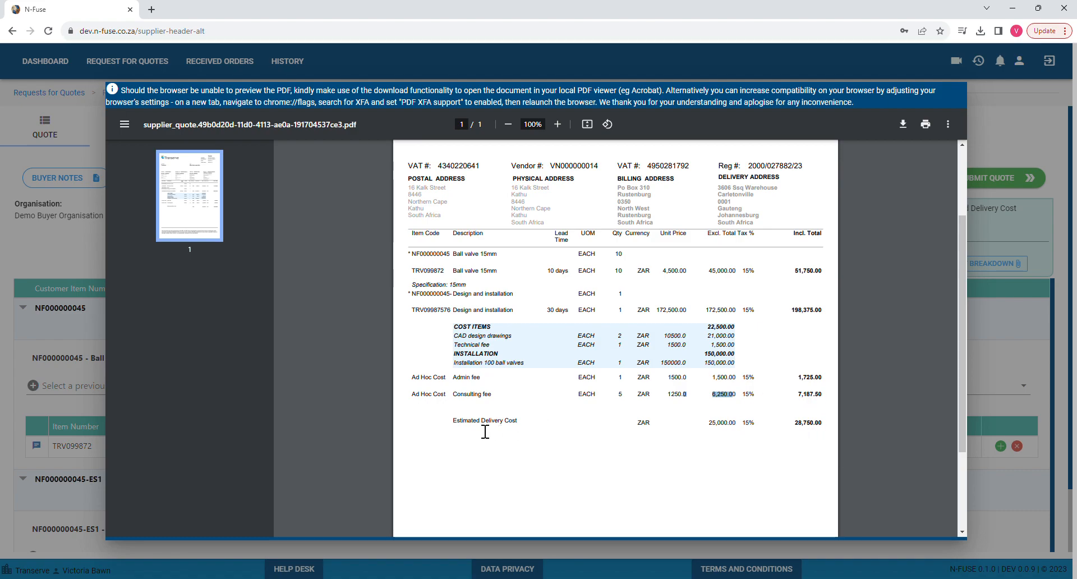
left_click_drag(460, 428, 835, 433)
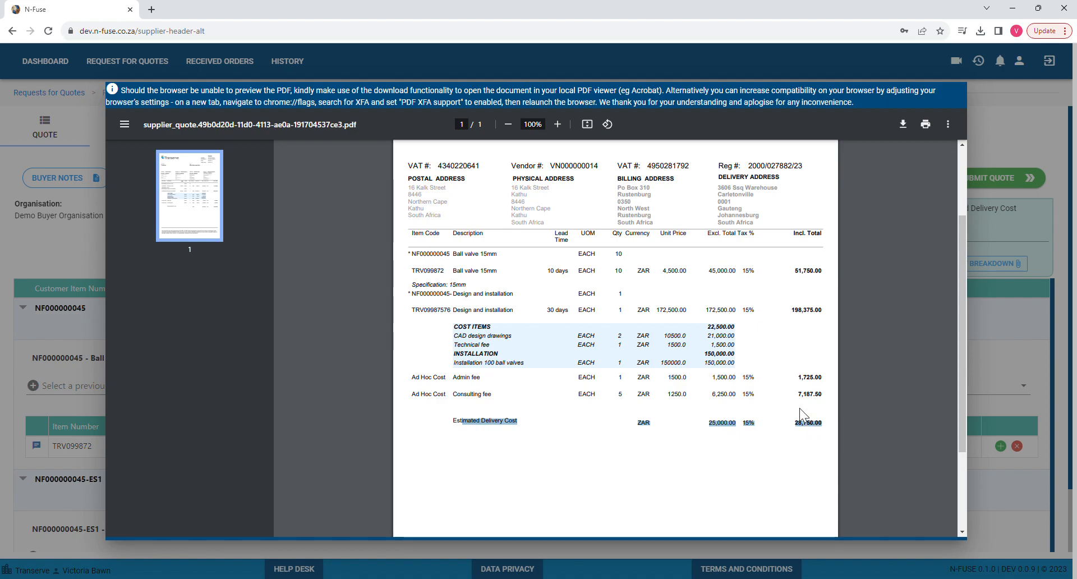
scroll(789, 438, "down", 1)
scroll(790, 442, "down", 2)
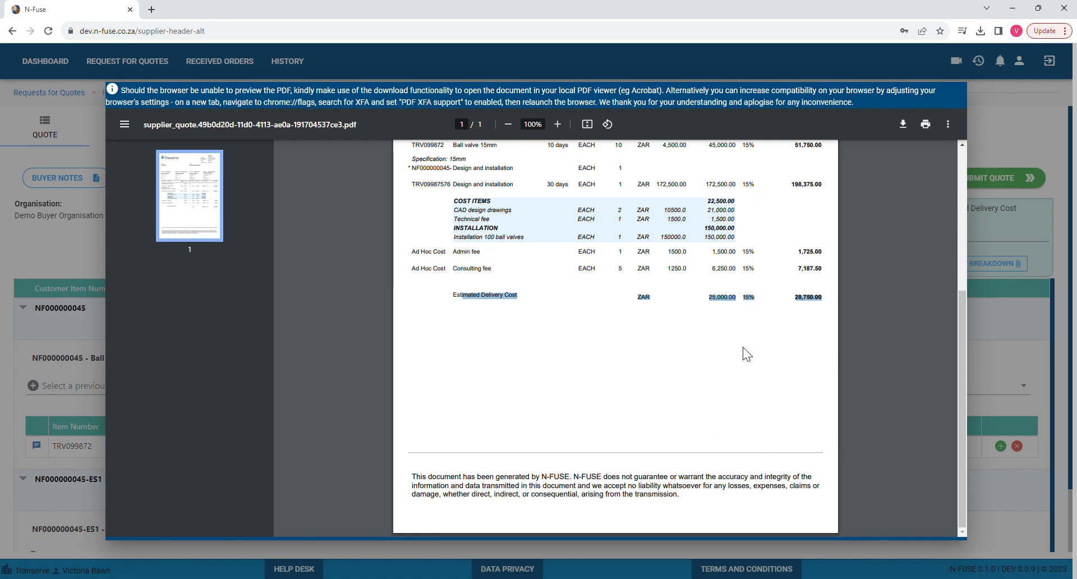
scroll(741, 395, "up", 5)
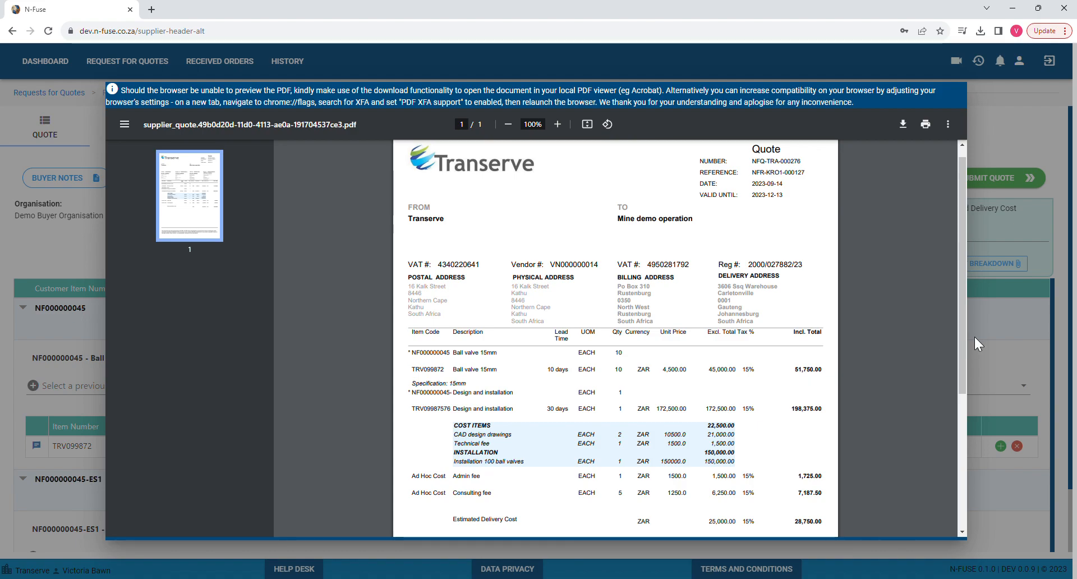
left_click(991, 356)
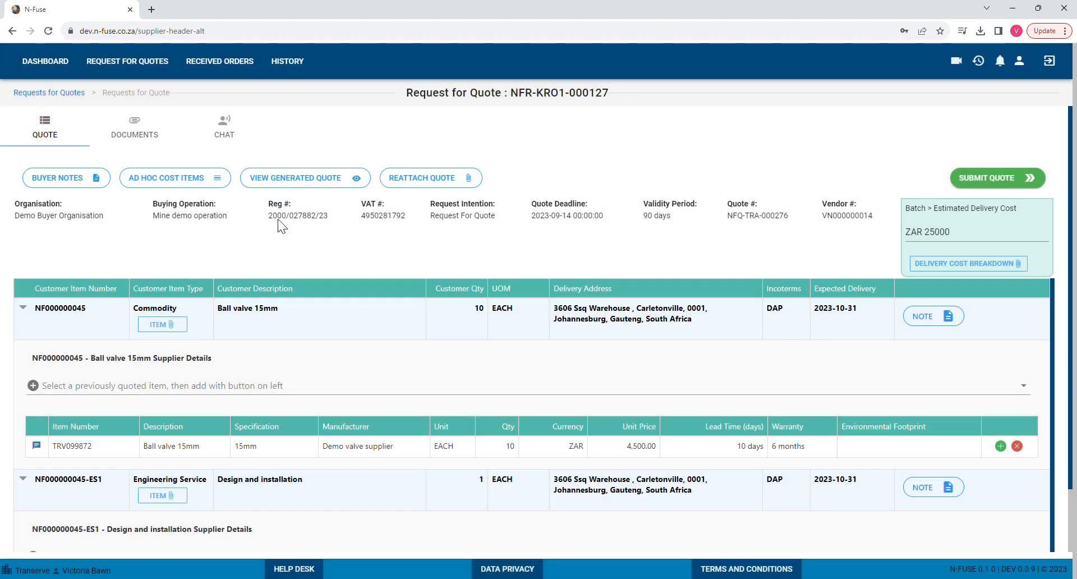
Examine the documents attached at batch, Transerve supplier and ball valve item level, and return to the quote's item lines.
left_click(131, 135)
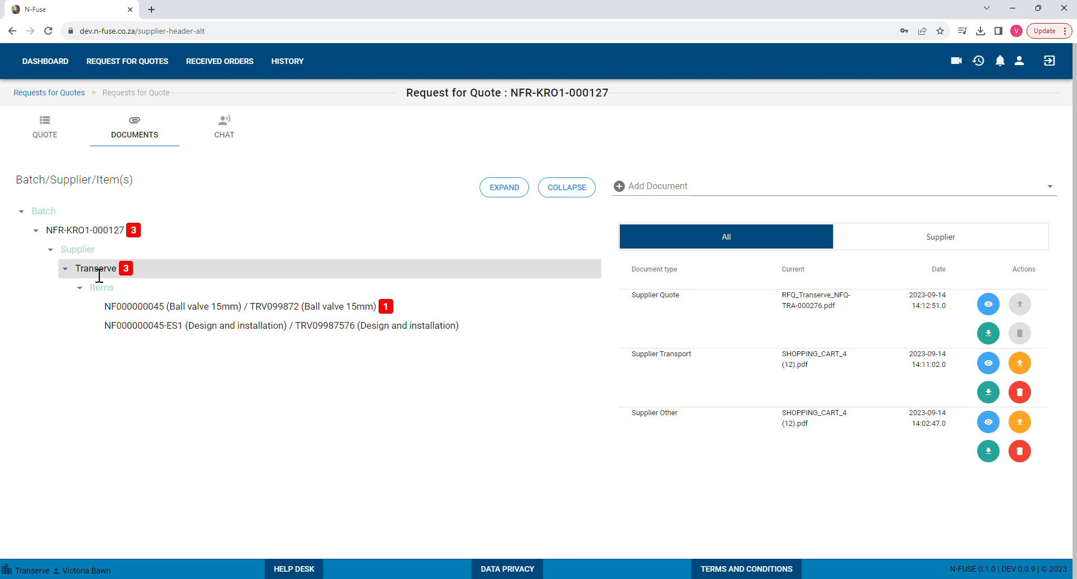
left_click(290, 275)
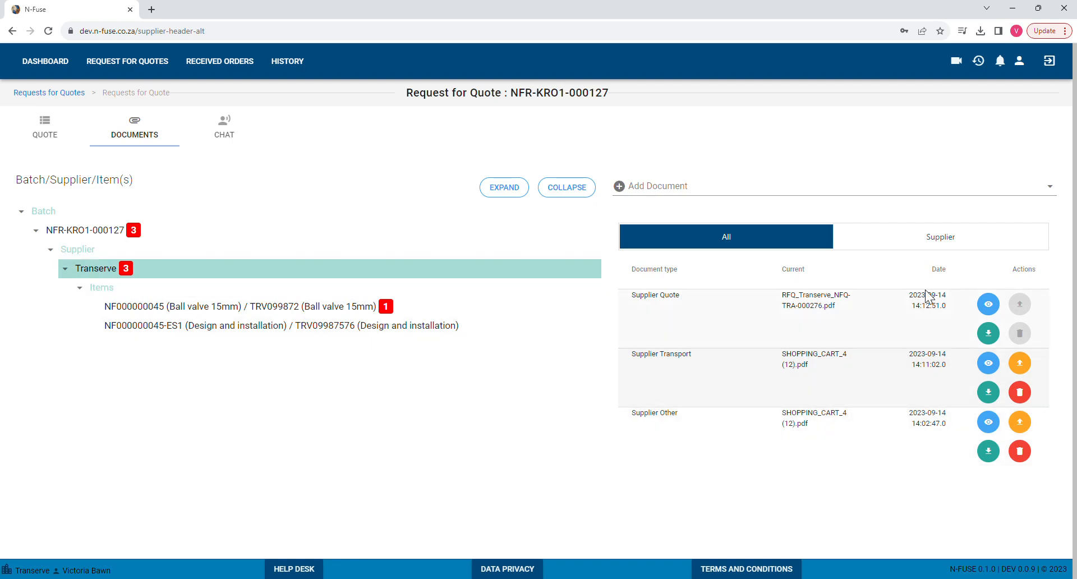
left_click(233, 308)
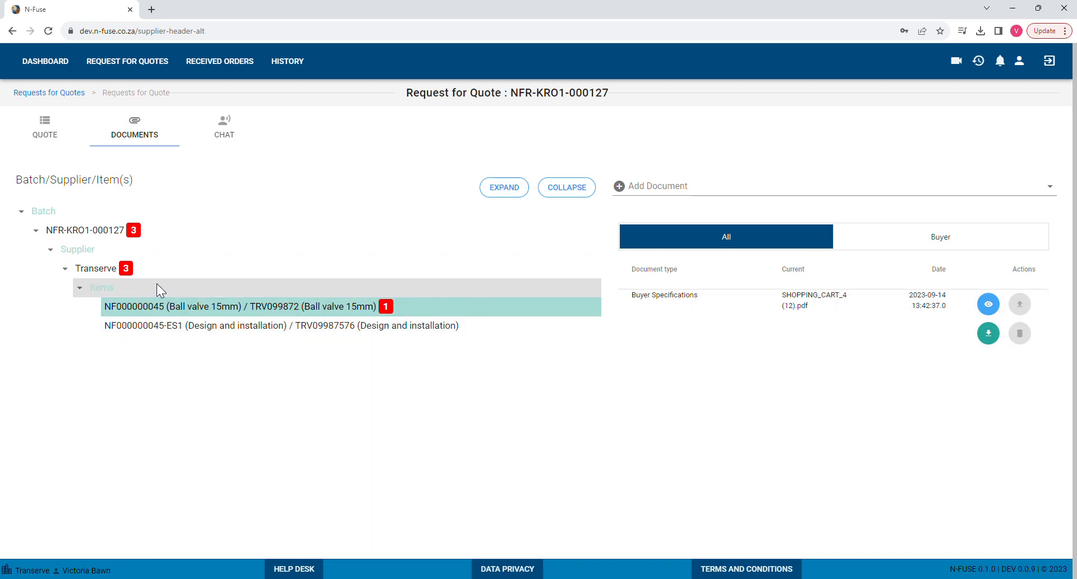
left_click(147, 268)
left_click(127, 231)
left_click(137, 271)
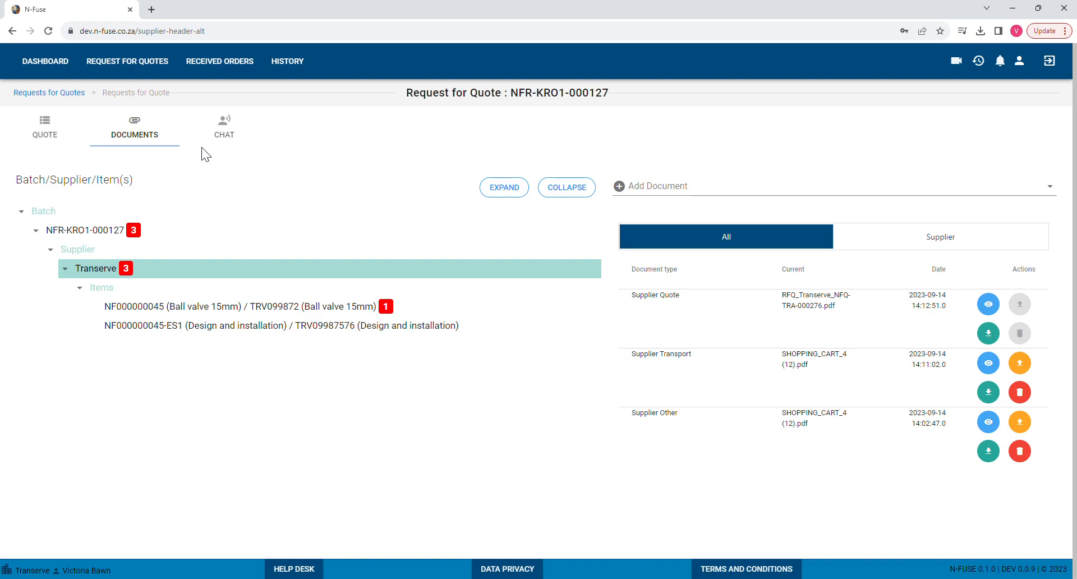
left_click(50, 133)
scroll(486, 492, "down", 2)
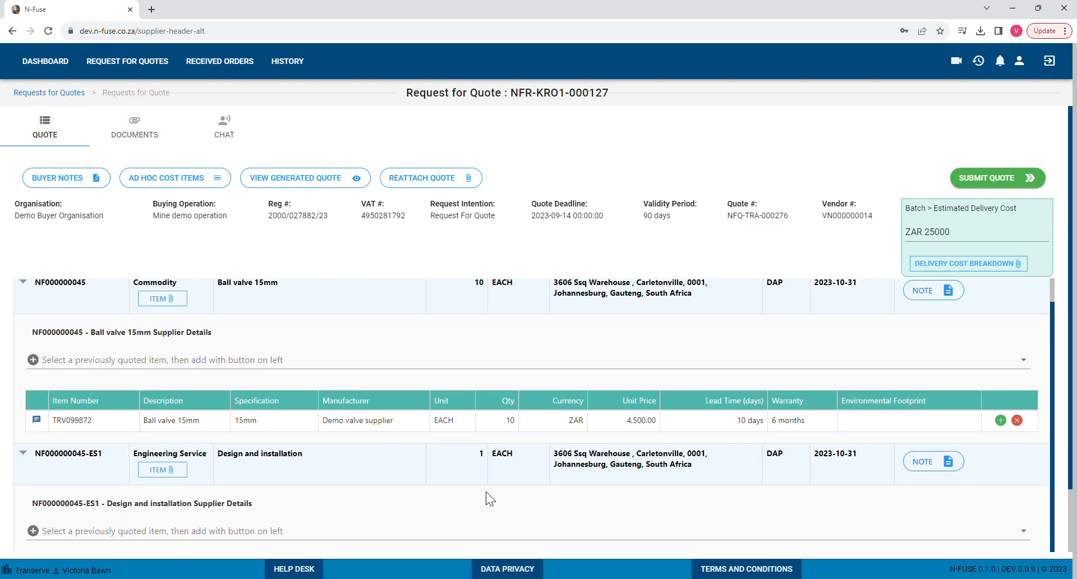
Submit the completed quote to the buyer and confirm the submission.
scroll(634, 499, "up", 2)
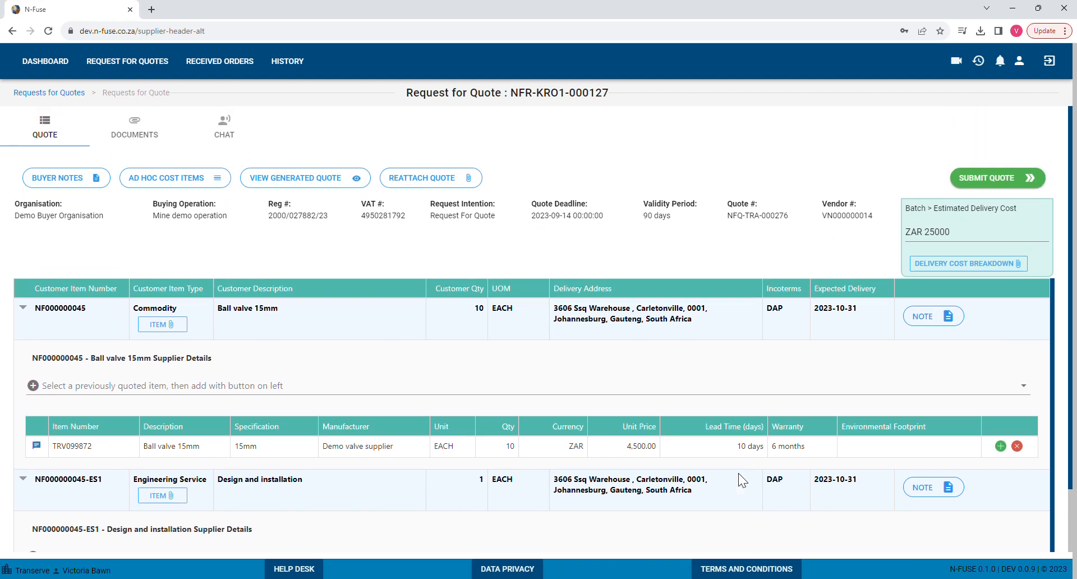
left_click(1001, 183)
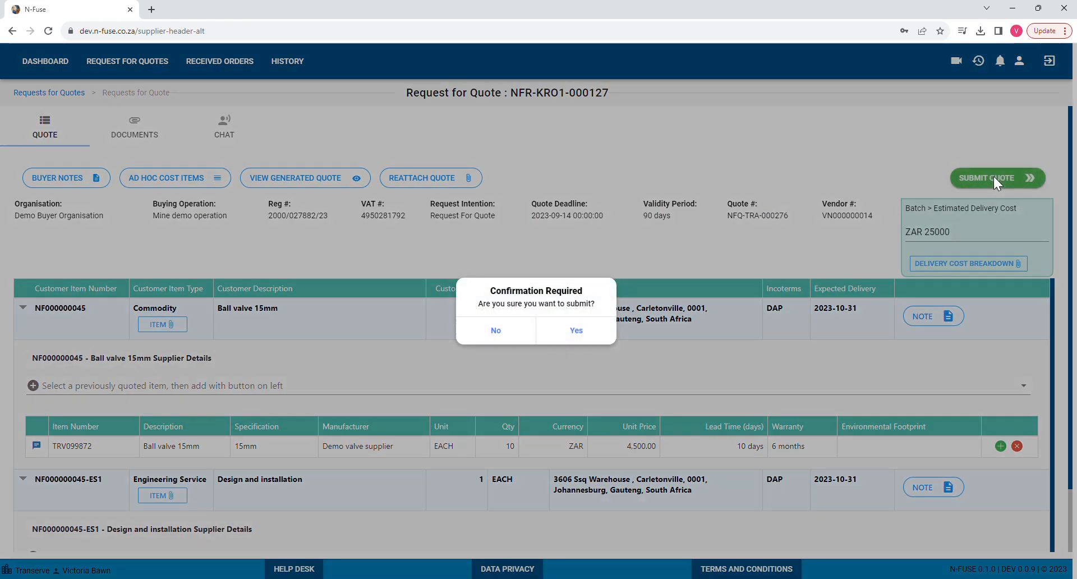
left_click(576, 334)
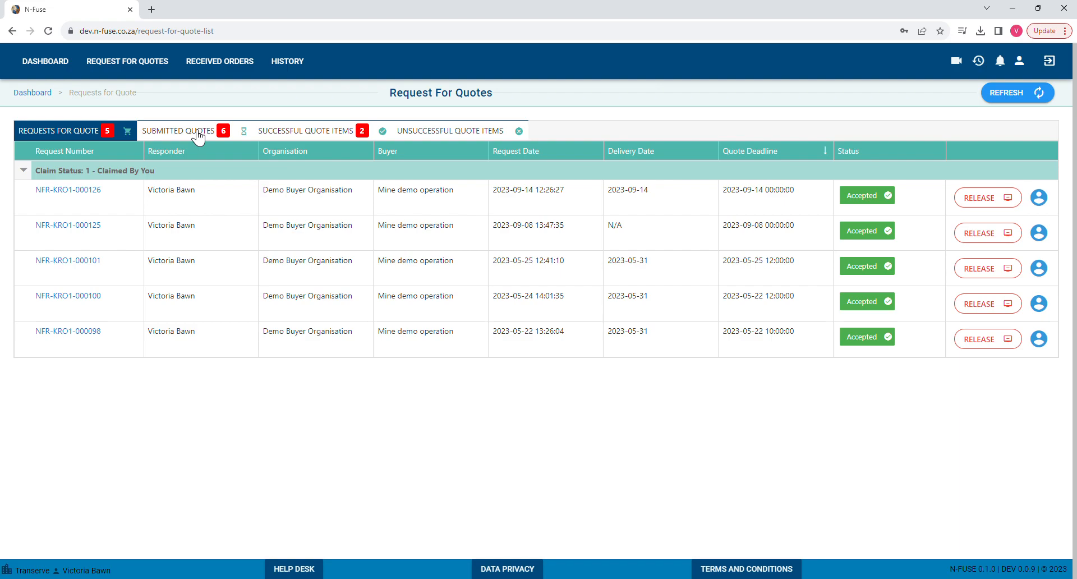
Open the newly submitted request from the submitted quotes to review it, and return to the list of open requests for quote.
left_click(197, 135)
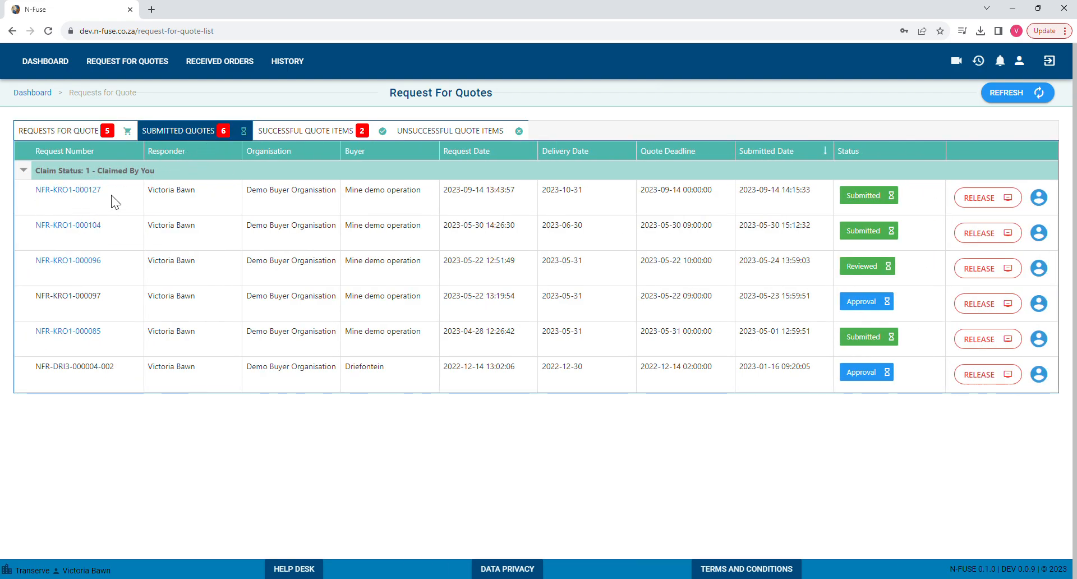
left_click(77, 191)
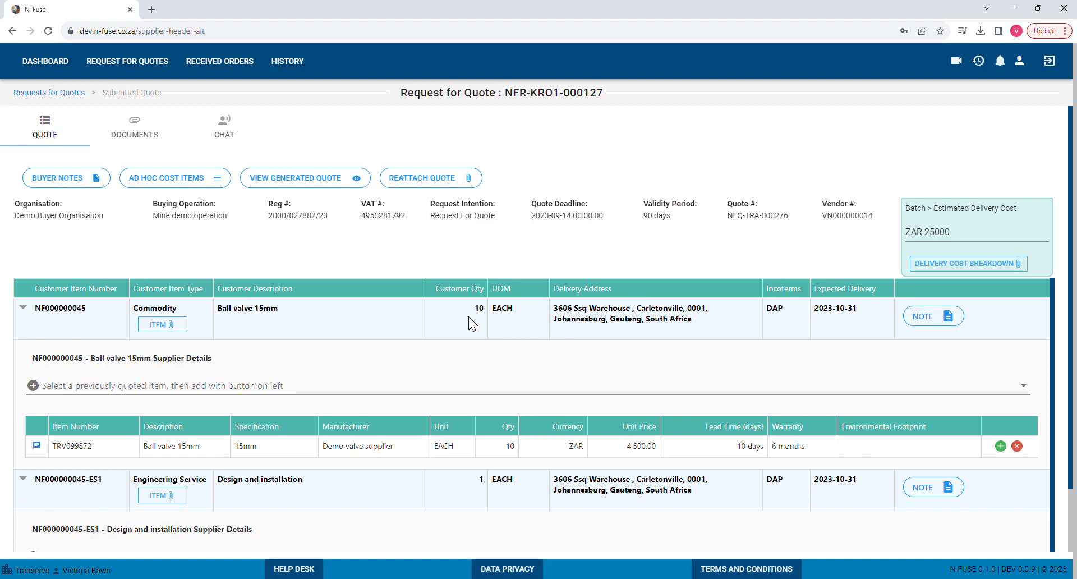
left_click(70, 92)
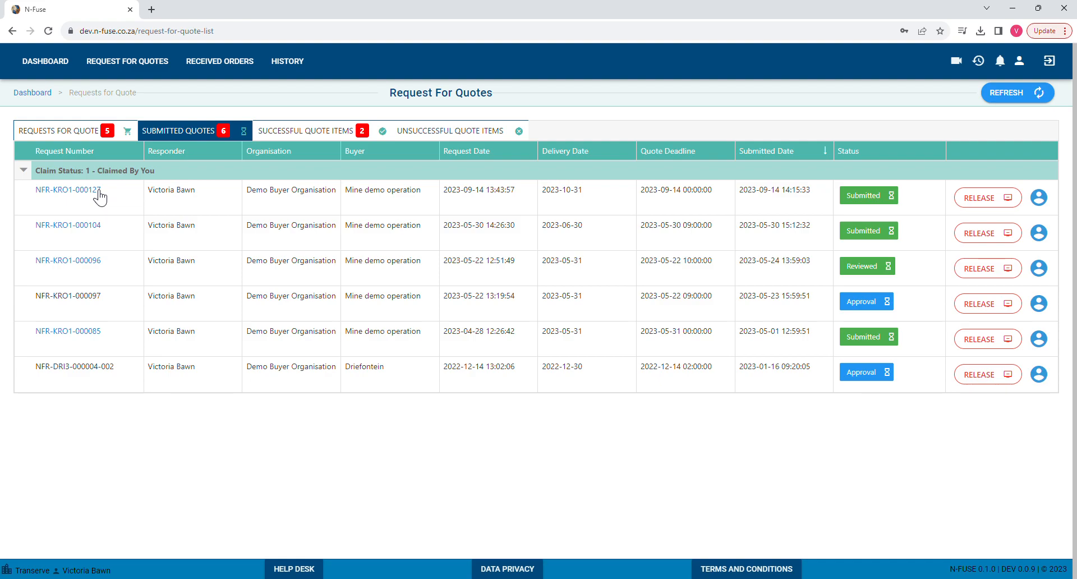
left_click(50, 138)
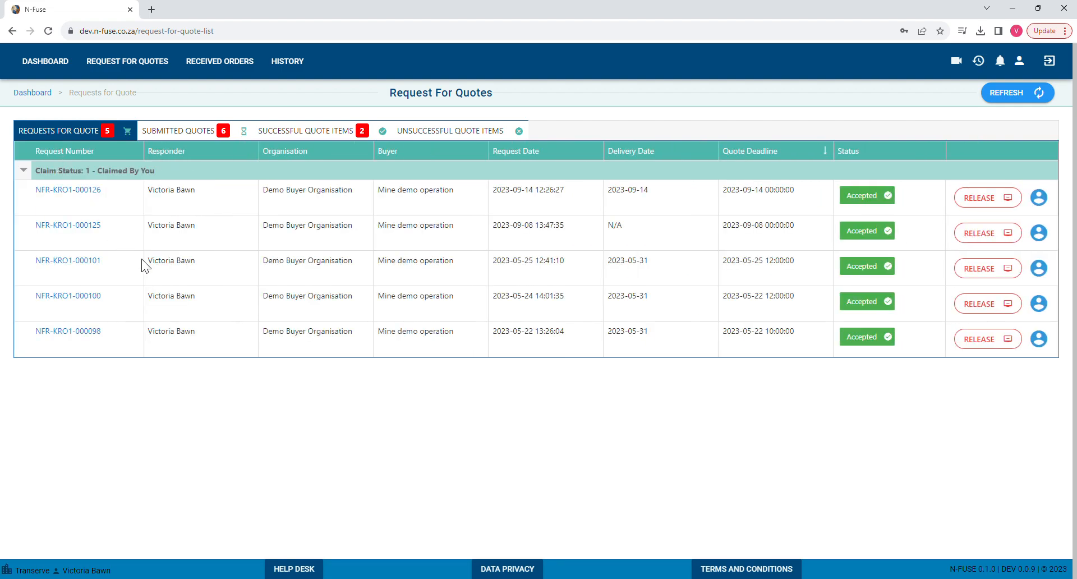